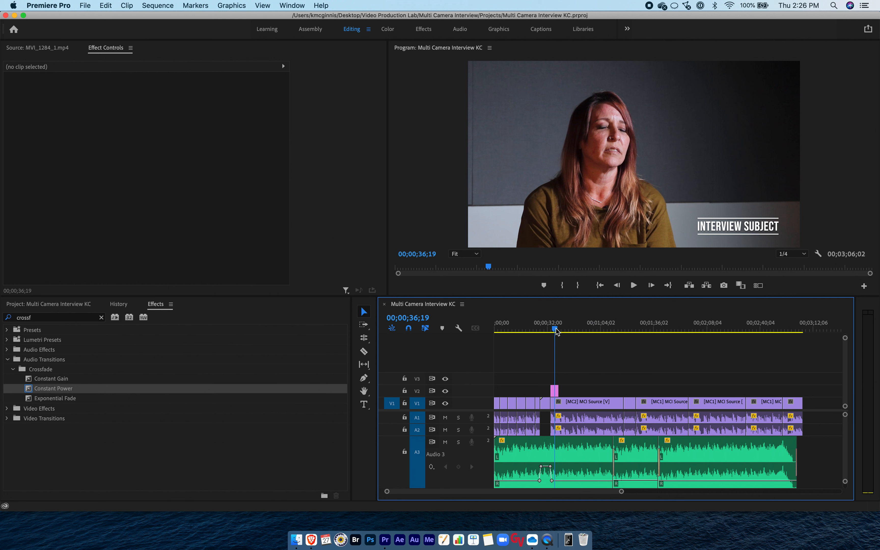
Step: Widen the timeline area, fit the whole sequence in view and select every clip in it
left_click_drag(557, 332, 563, 331)
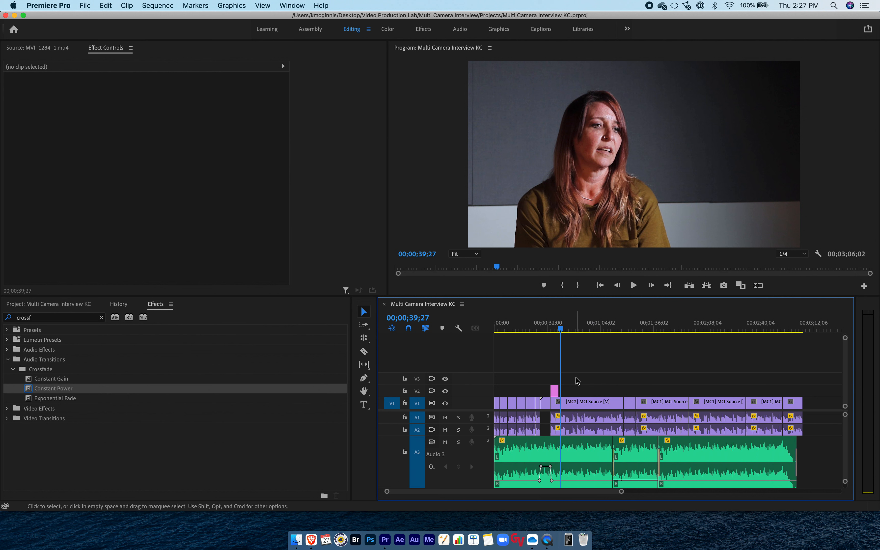
left_click_drag(378, 389, 324, 387)
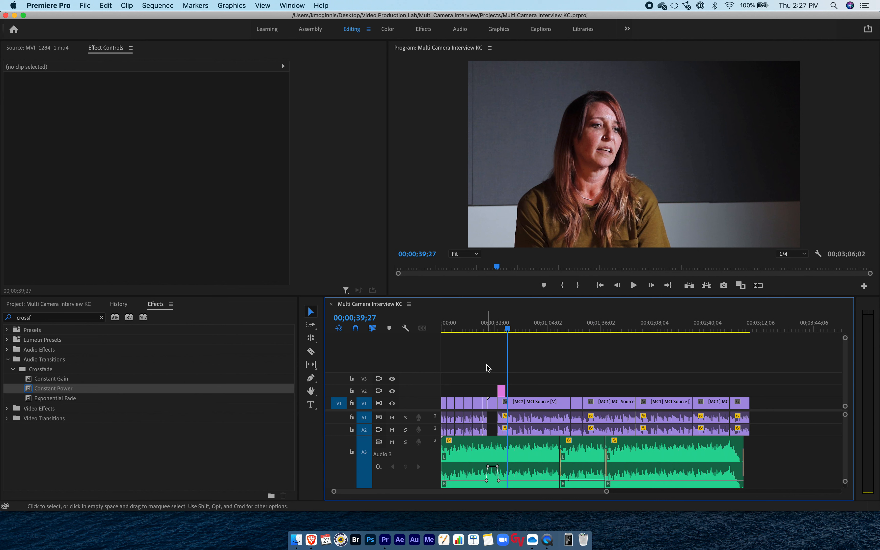
key("backslash")
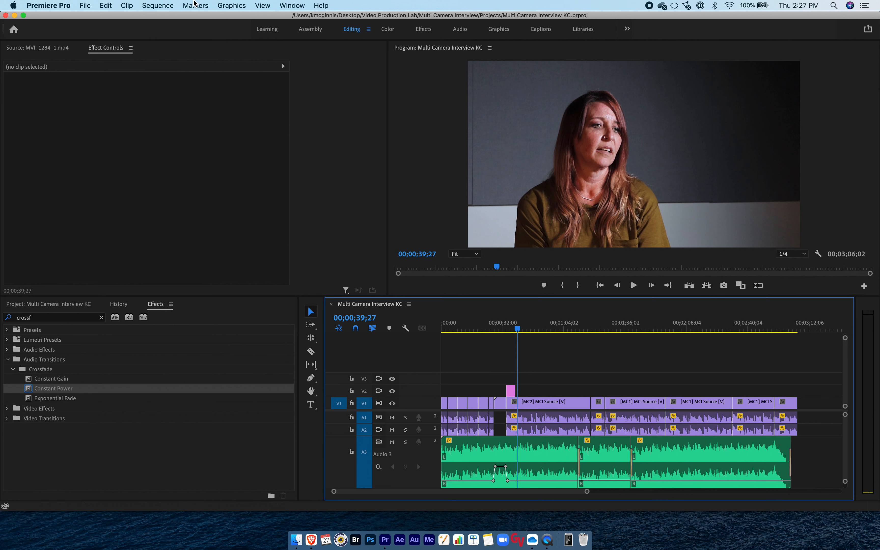
left_click(109, 5)
left_click(125, 131)
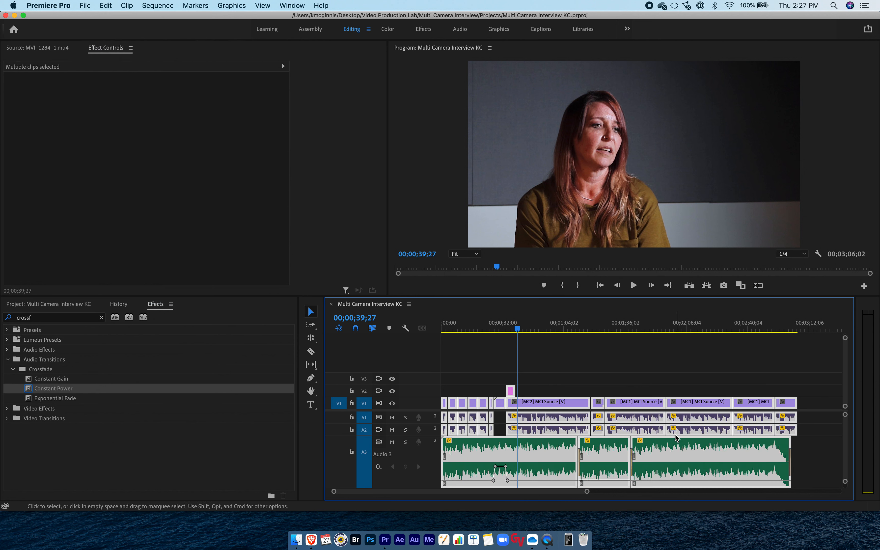
left_click_drag(587, 491, 713, 493)
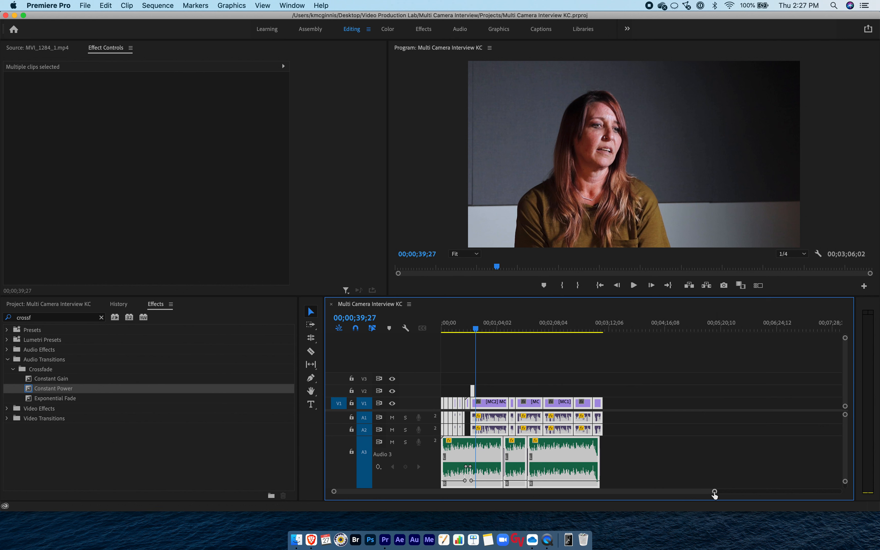
left_click_drag(714, 492, 658, 495)
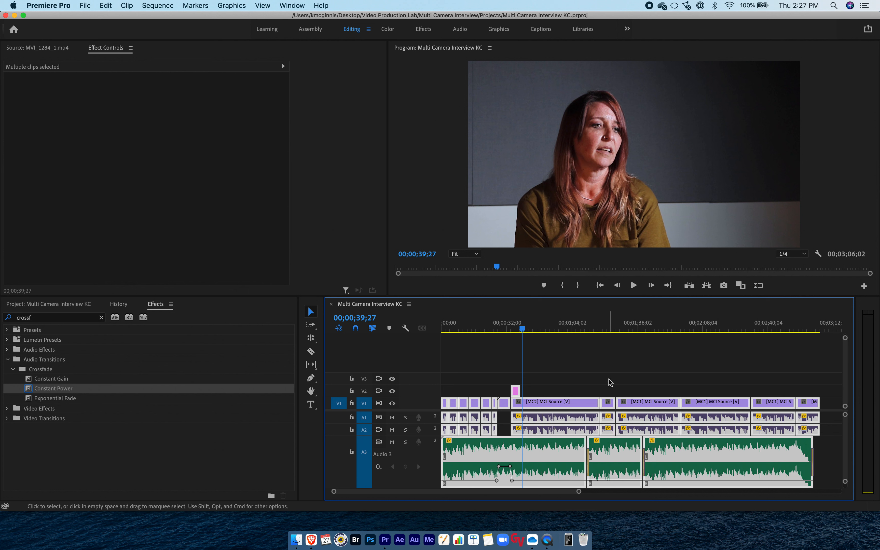
Step: Open the media export settings for the sequence and set the format to H.264
left_click(84, 5)
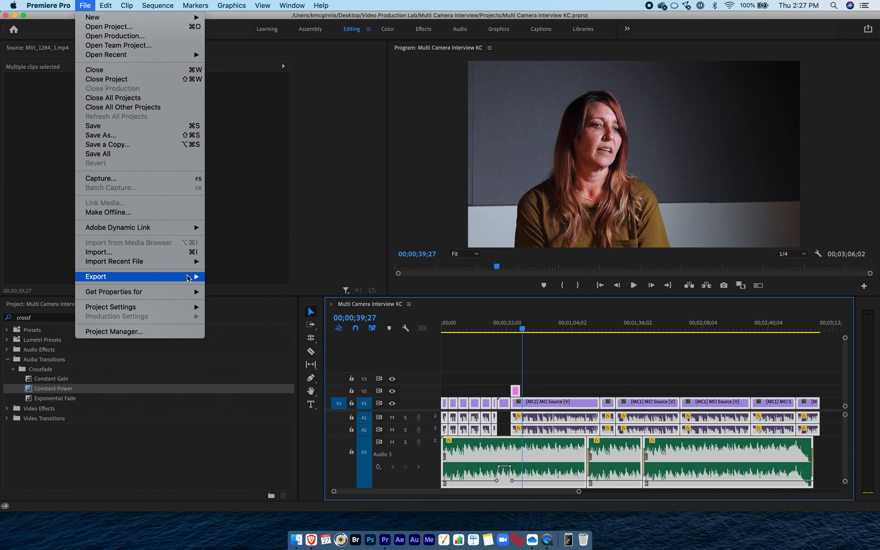
mouse_move(188, 278)
left_click(226, 277)
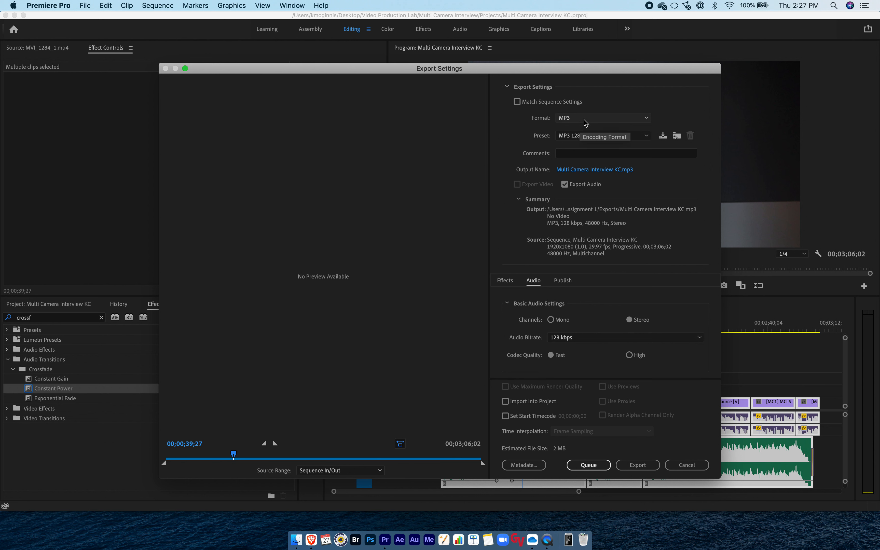
left_click(584, 123)
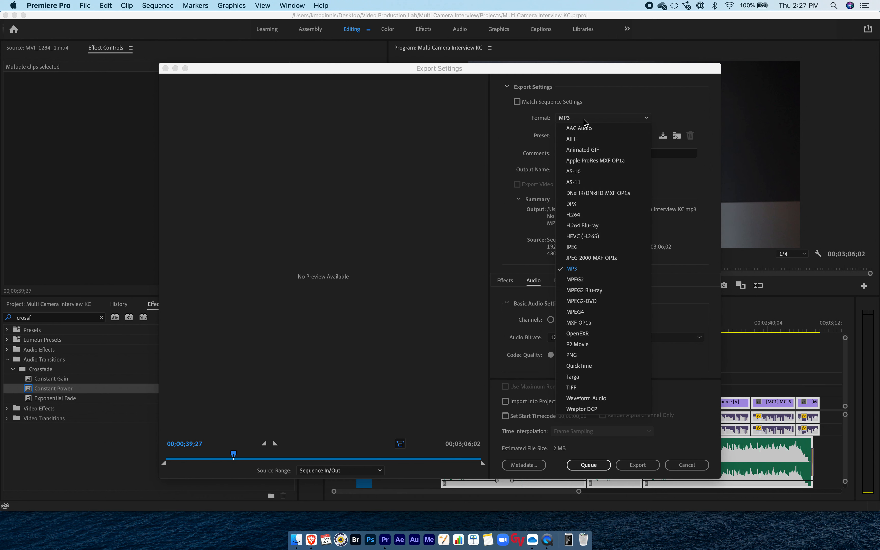
left_click(583, 216)
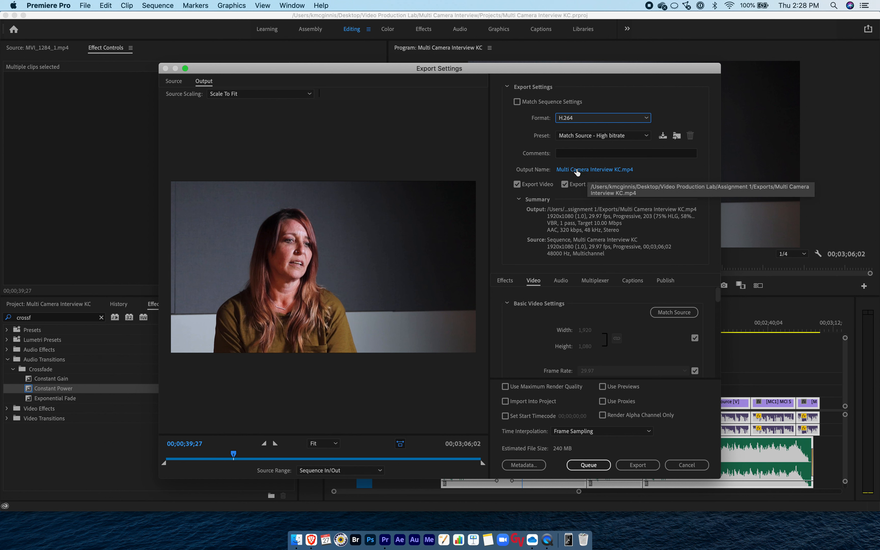
Step: Set the output file to Multi Camera Interview KC in the Exports folder of Multi Camera Interview
left_click(582, 170)
left_click(469, 140)
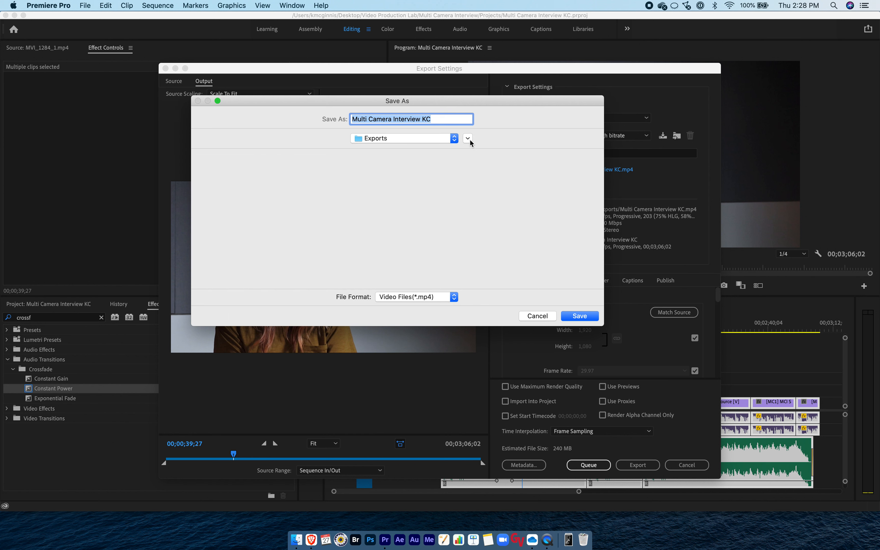
left_click(468, 139)
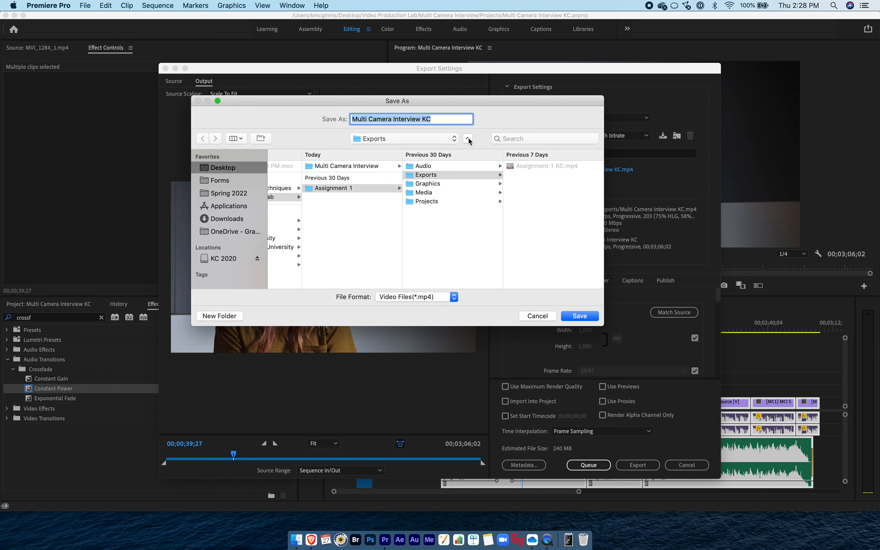
left_click(333, 166)
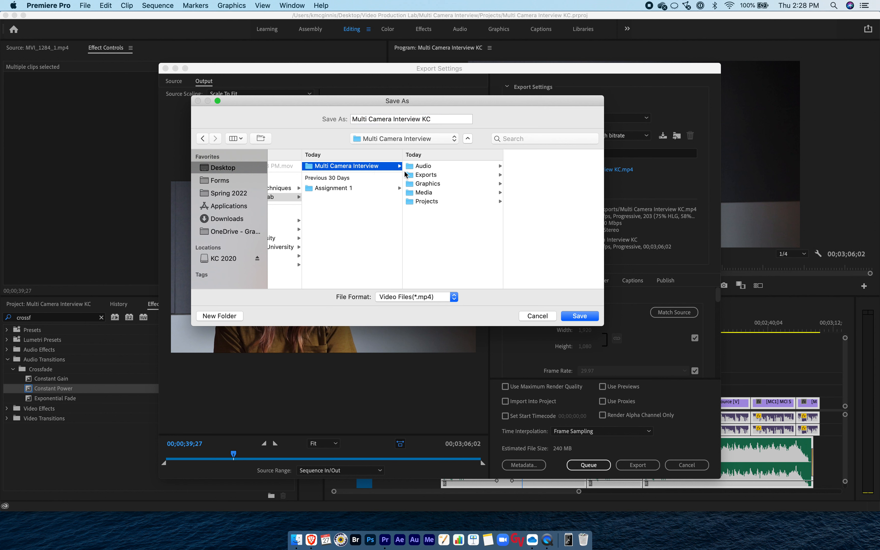
left_click(430, 175)
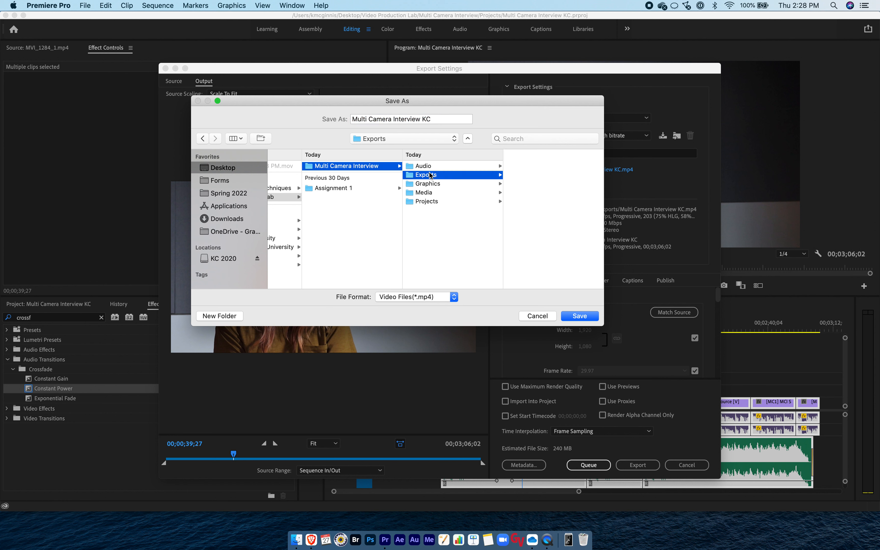
left_click_drag(357, 119, 443, 121)
left_click(443, 121)
left_click(580, 316)
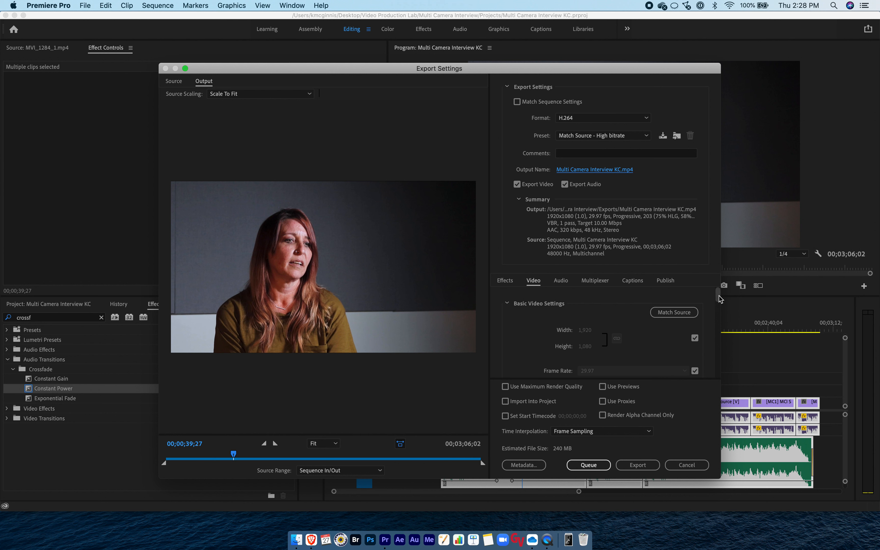
Step: Enable Render at Maximum Depth in the video settings and Use Maximum Render Quality for the export
mouse_move(720, 299)
left_mouse_down()
mouse_move(717, 379)
mouse_move(711, 312)
left_mouse_up()
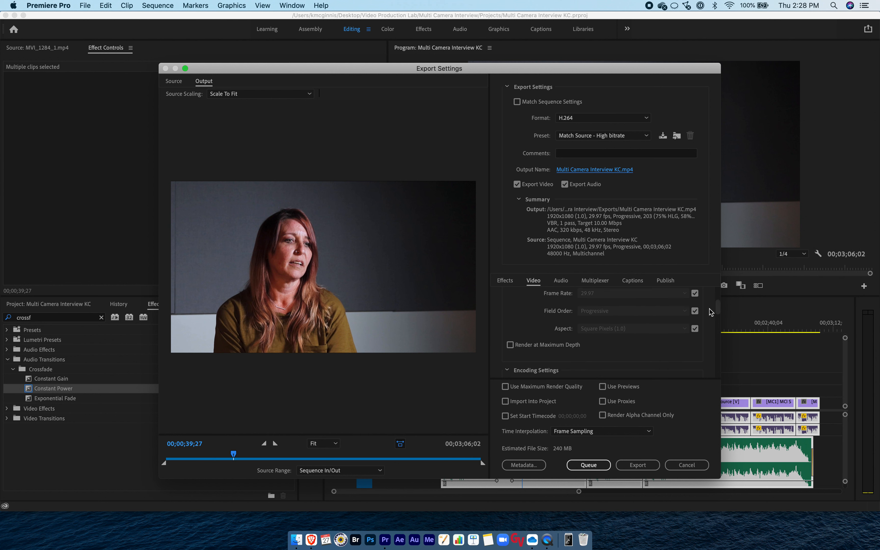
left_click(510, 346)
left_click(506, 283)
left_click(534, 281)
scroll(718, 302, "down", 5)
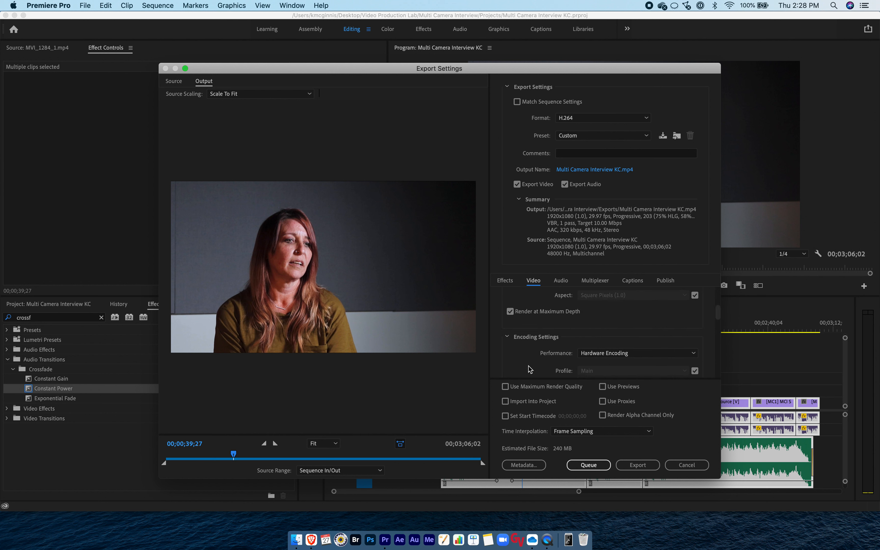
left_click(506, 388)
Step: Confirm H.264 as the export format and send the sequence to the Media Encoder queue
left_click(579, 118)
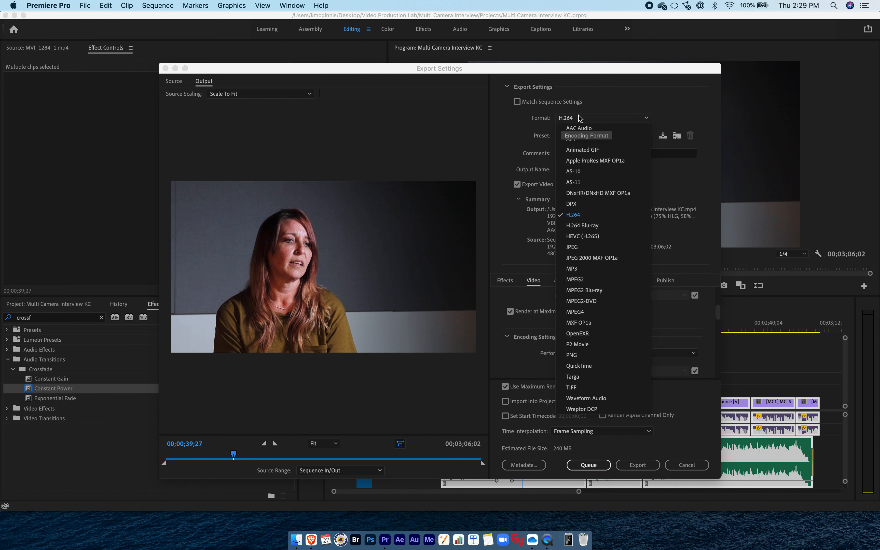
left_click(578, 216)
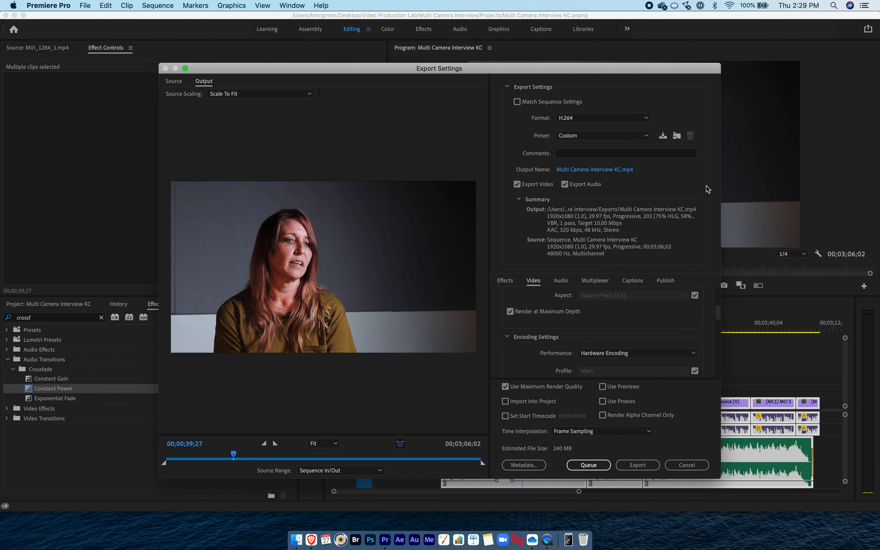
left_click(592, 467)
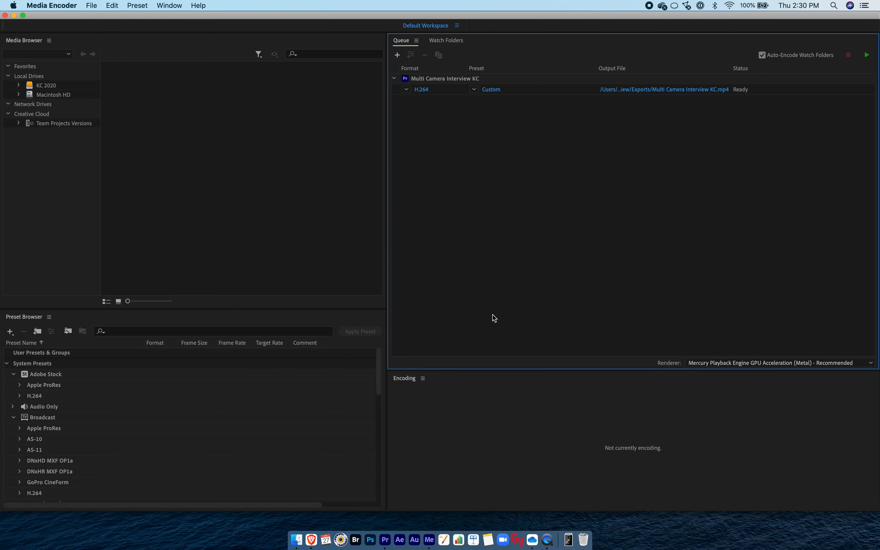
Step: Switch back to Premiere Pro, save the project and quit the program, saving the other open project's changes too
left_click(384, 542)
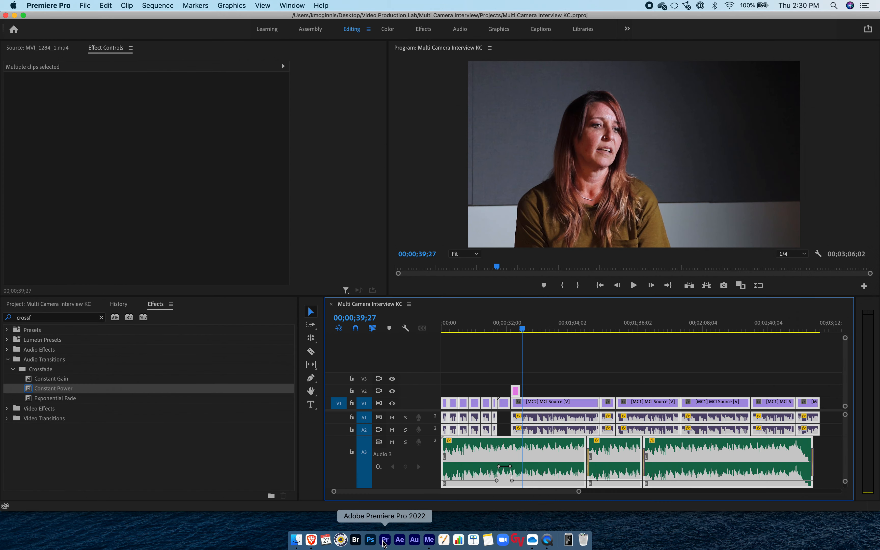
left_click(86, 4)
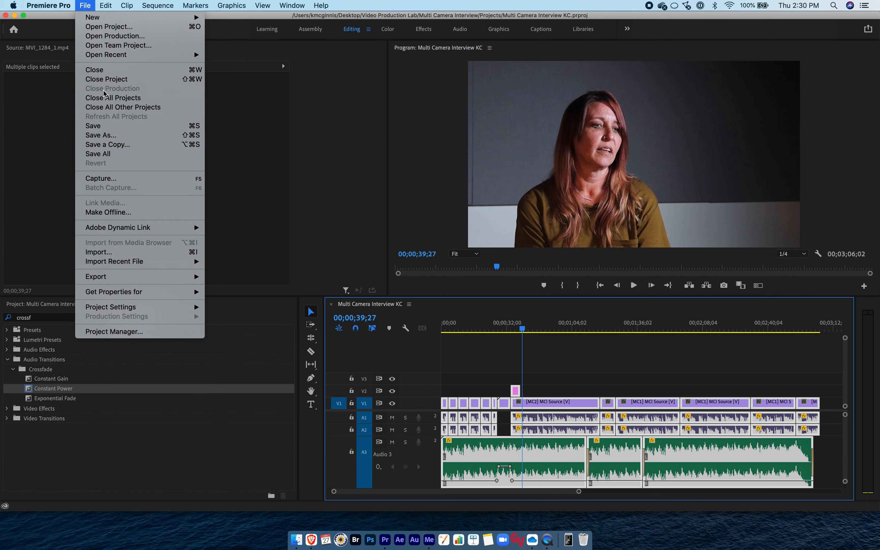
left_click(101, 126)
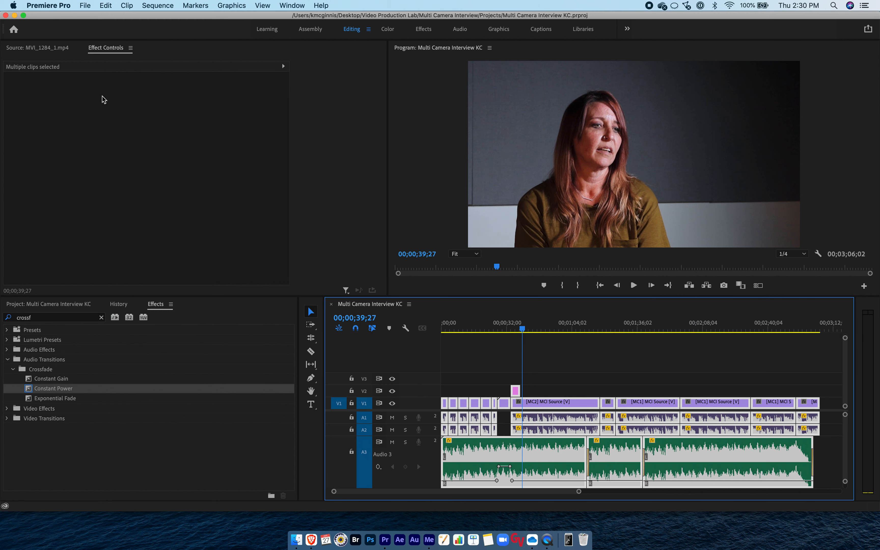
left_click(52, 6)
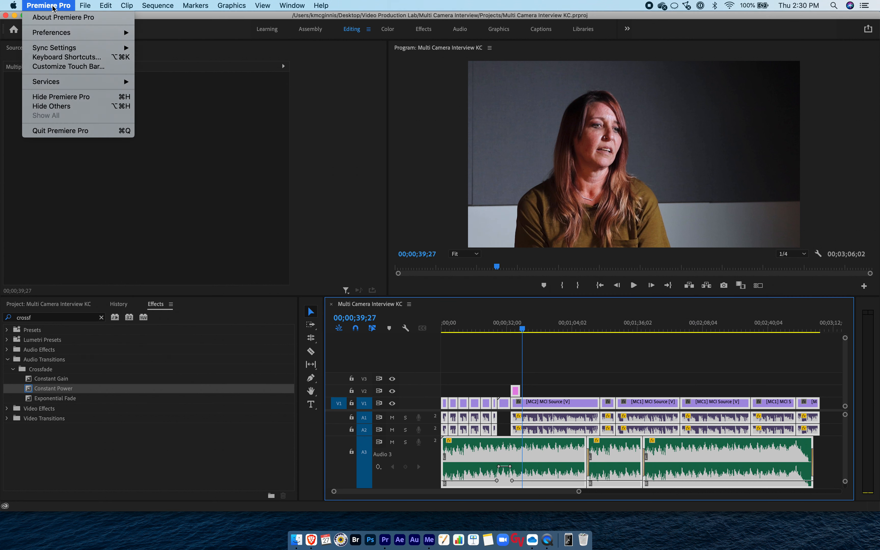
left_click(63, 131)
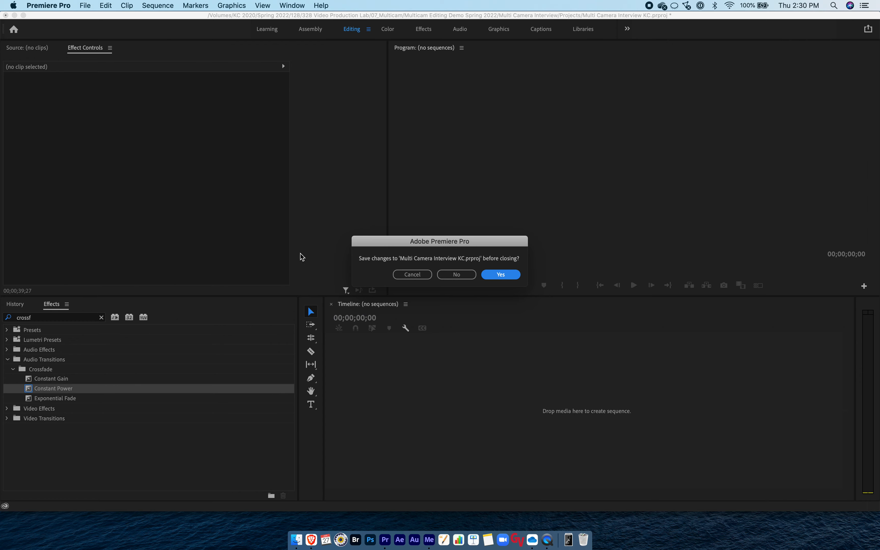
left_click(495, 275)
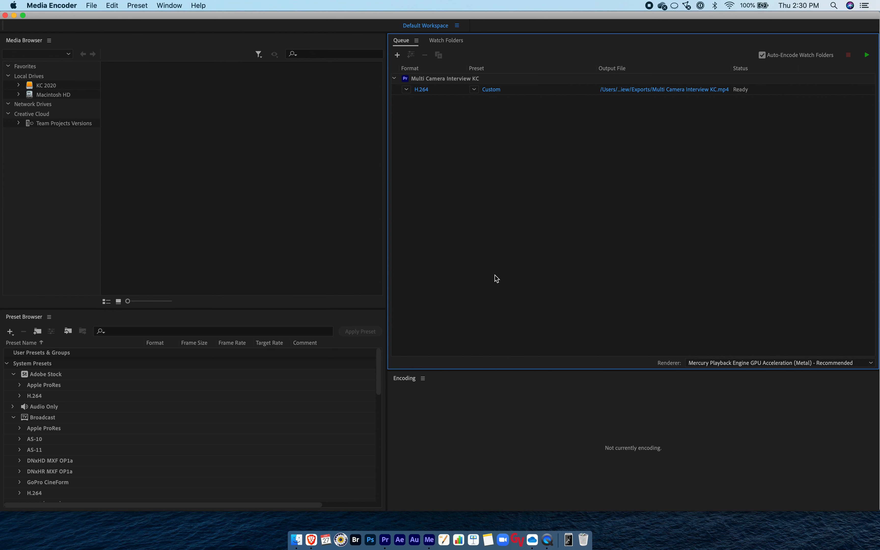
Step: Start encoding the Multi Camera Interview KC job in Media Encoder and close its window when encoding ends
left_click(866, 56)
key("super+w")
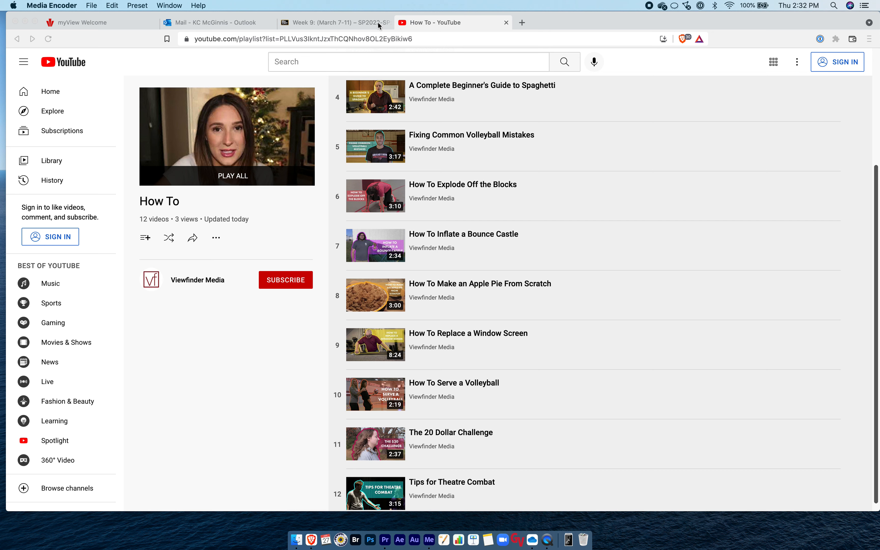
Step: Hide the browser and, in Finder, expand the Exports folder under Video Production Lab > Multi Camera Interview on the Desktop
left_click(442, 23)
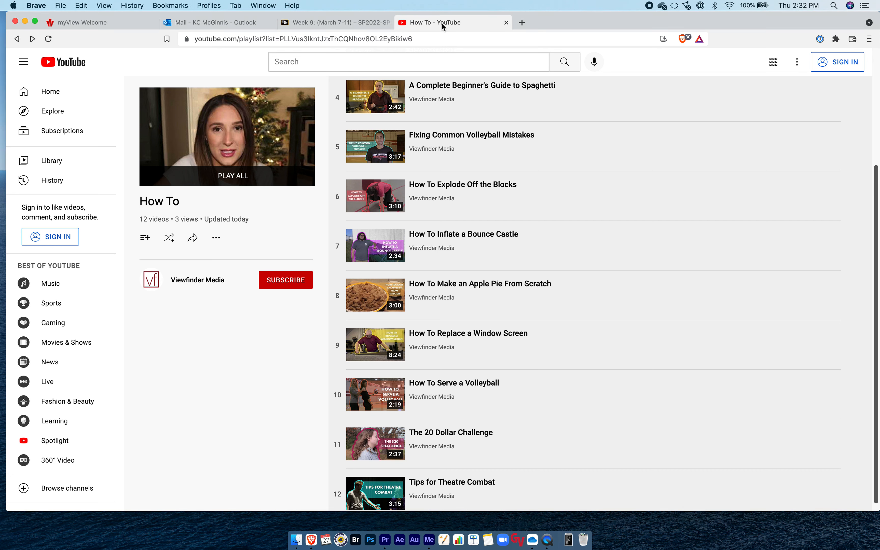
key("super+h")
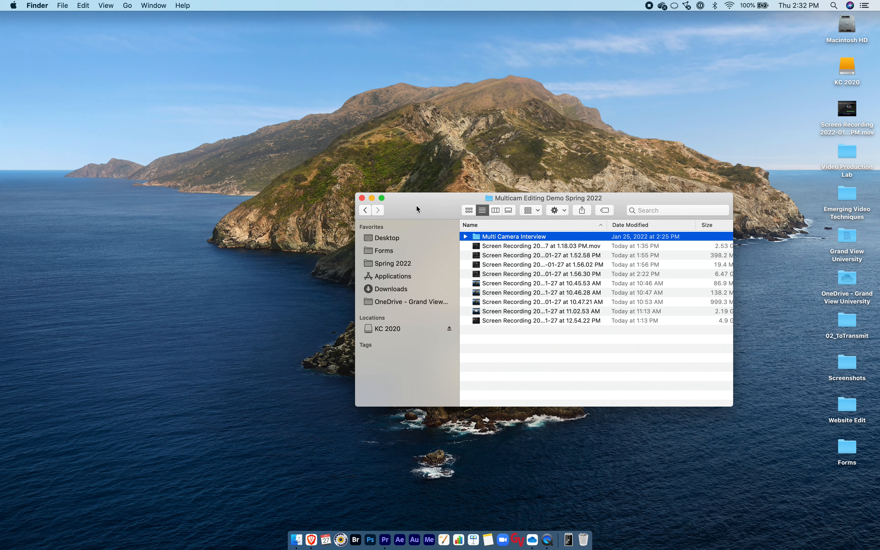
left_click_drag(416, 206, 289, 162)
left_click(262, 194)
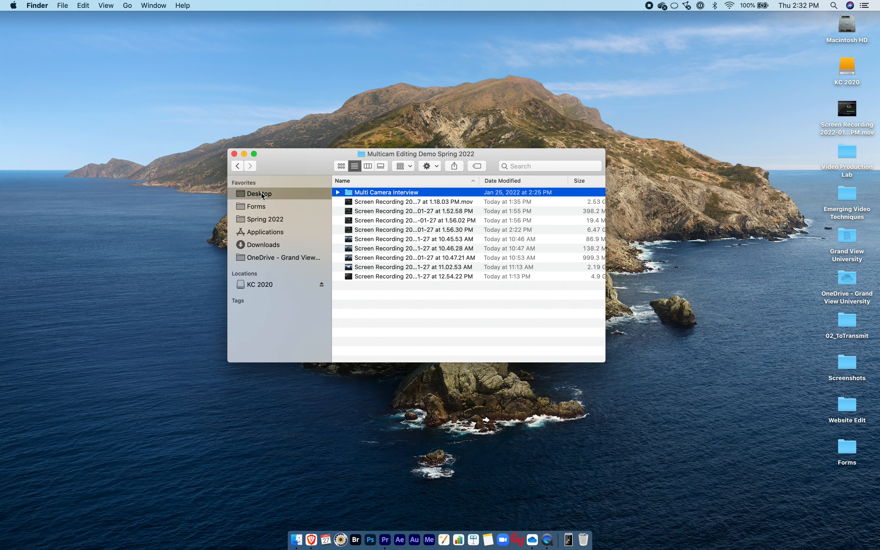
double_click(349, 204)
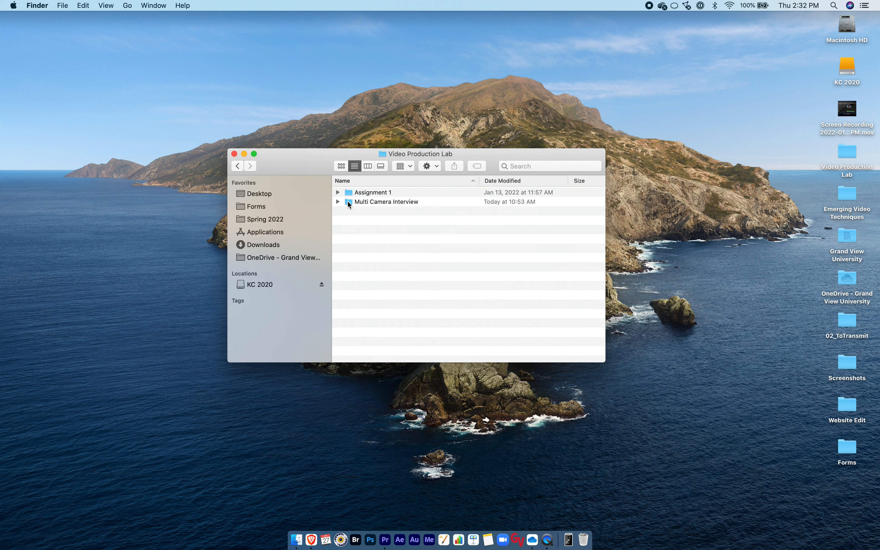
double_click(349, 203)
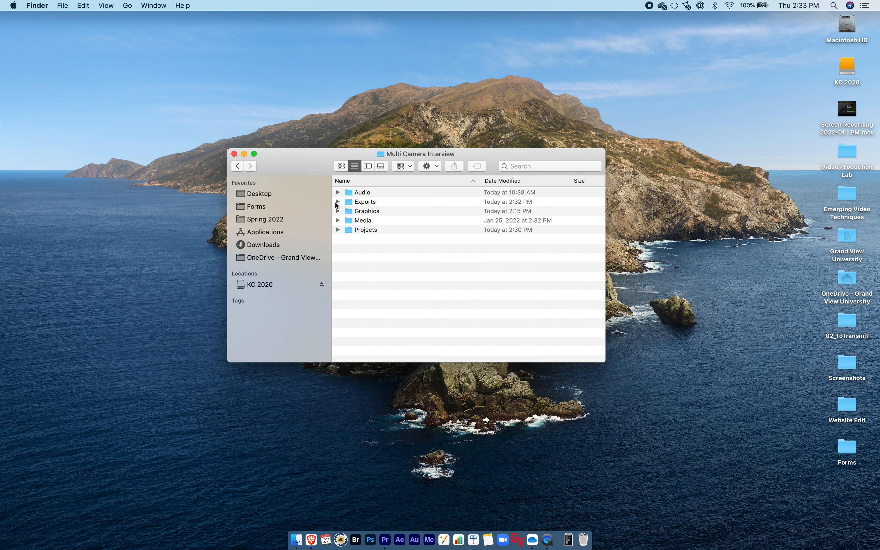
left_click(337, 202)
Step: Preview the exported Multi Camera Interview KC.mp4, skim through its playback and close the preview
left_click(371, 213)
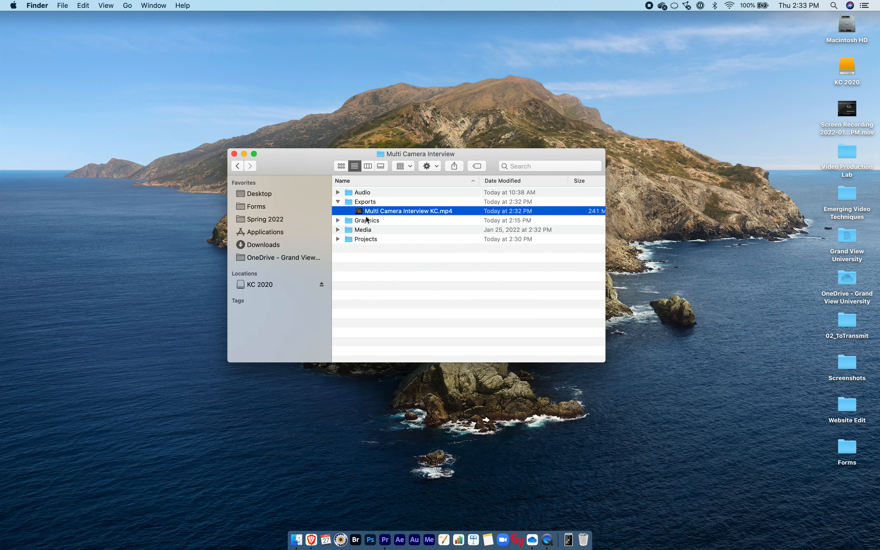
key("space")
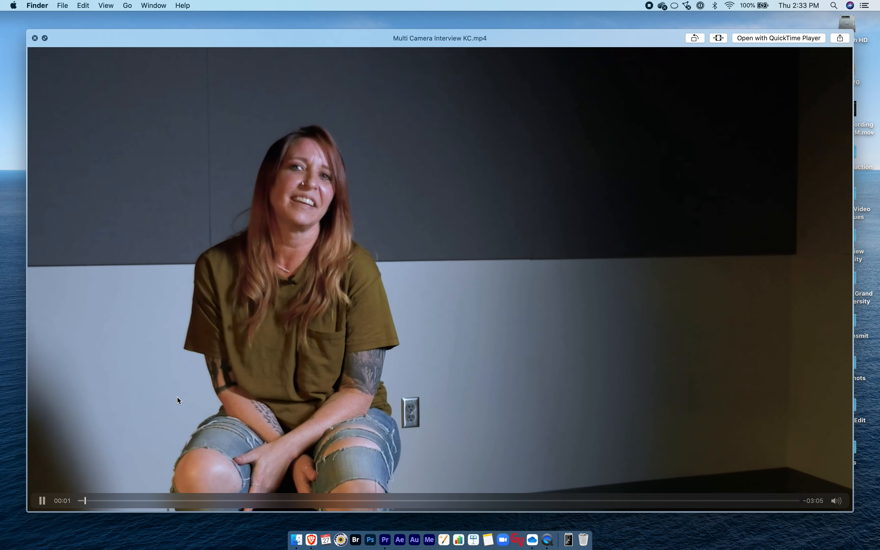
left_click_drag(117, 497, 244, 492)
key("space")
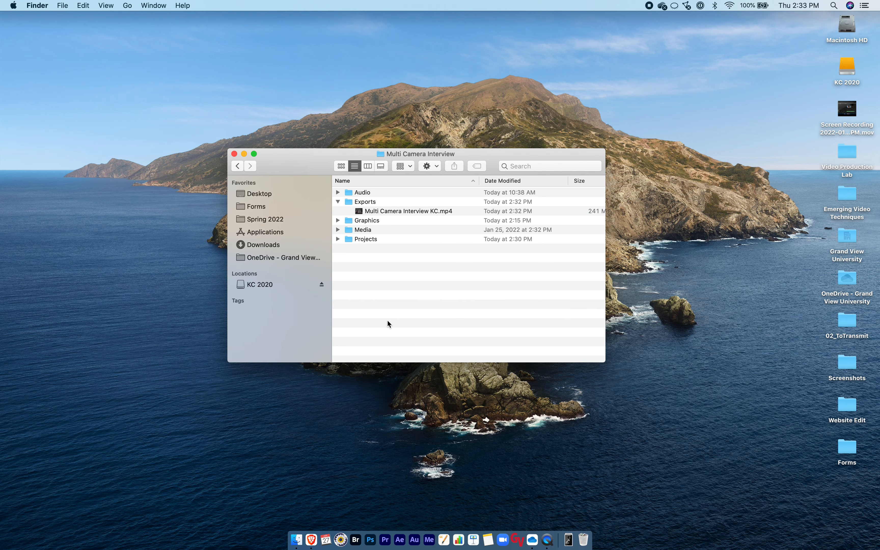
Step: Collapse the Exports folder in Finder and switch to the Brave browser
left_click(338, 203)
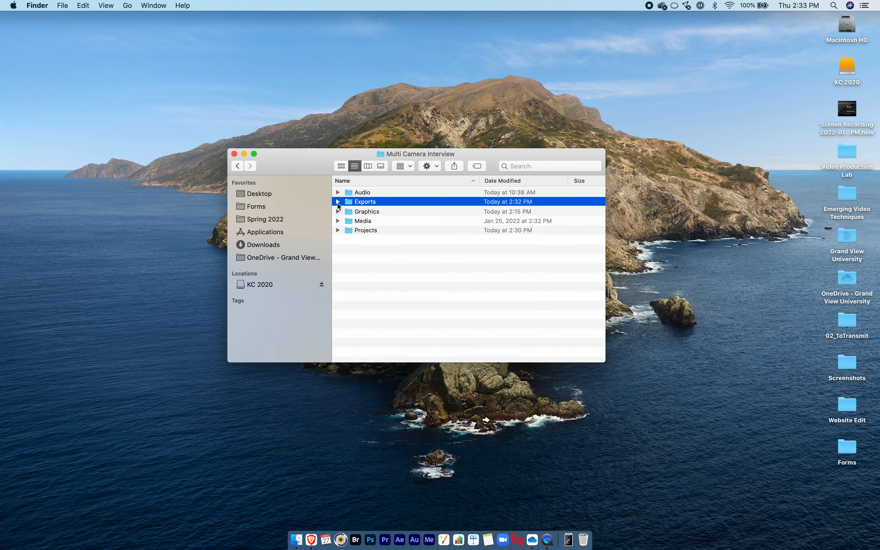
left_click(381, 392)
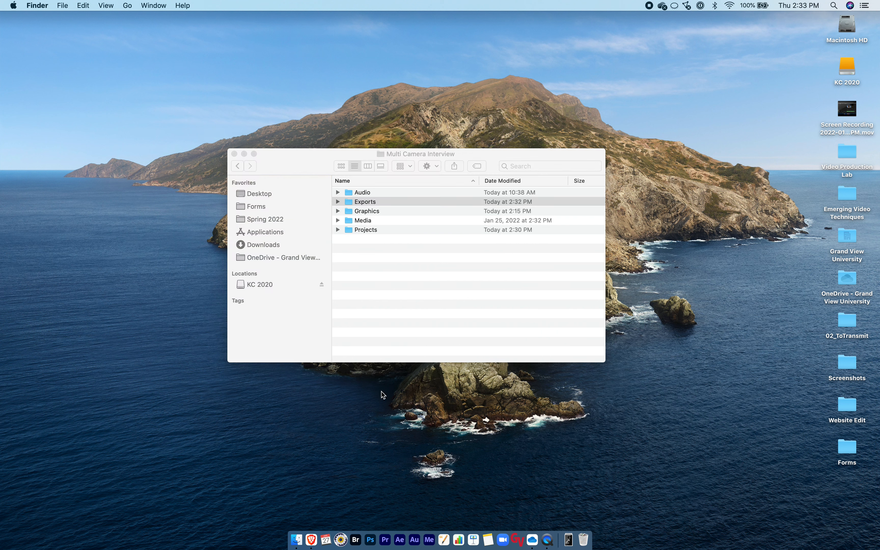
left_click(314, 542)
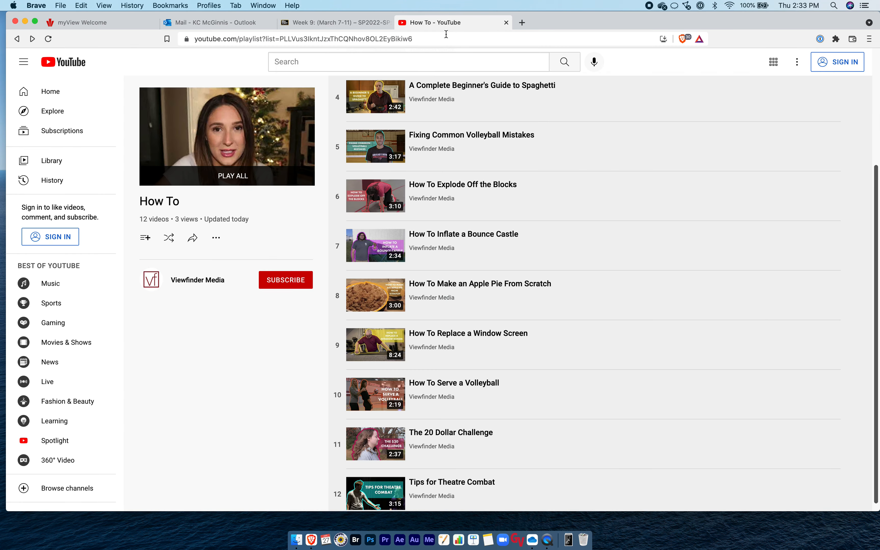
Step: Go to youtube.com/c/viewfindermedia in the tab showing the How To playlist
scroll(303, 198, "up", 5)
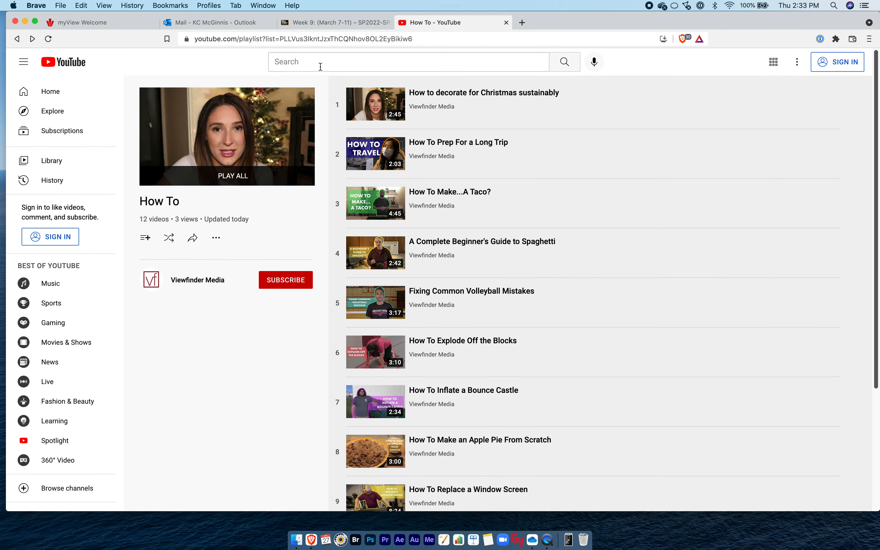
left_click(244, 39)
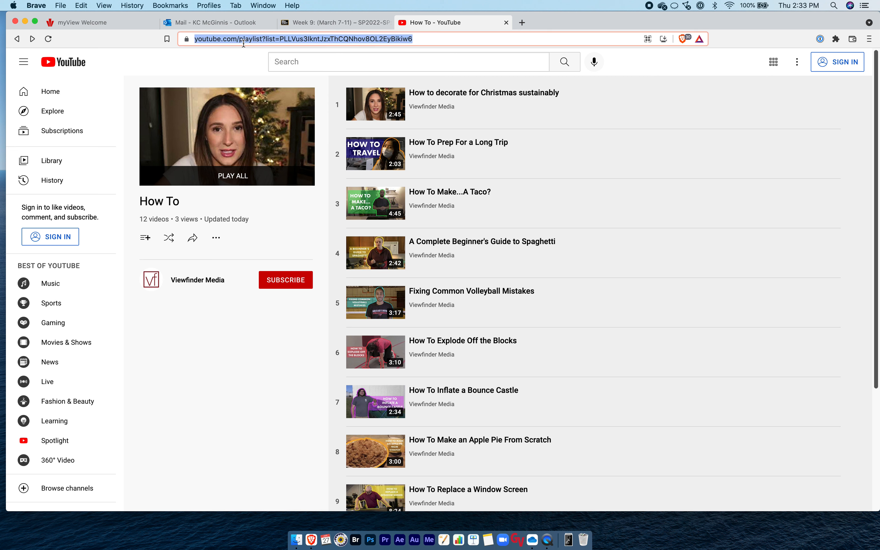
type("yo")
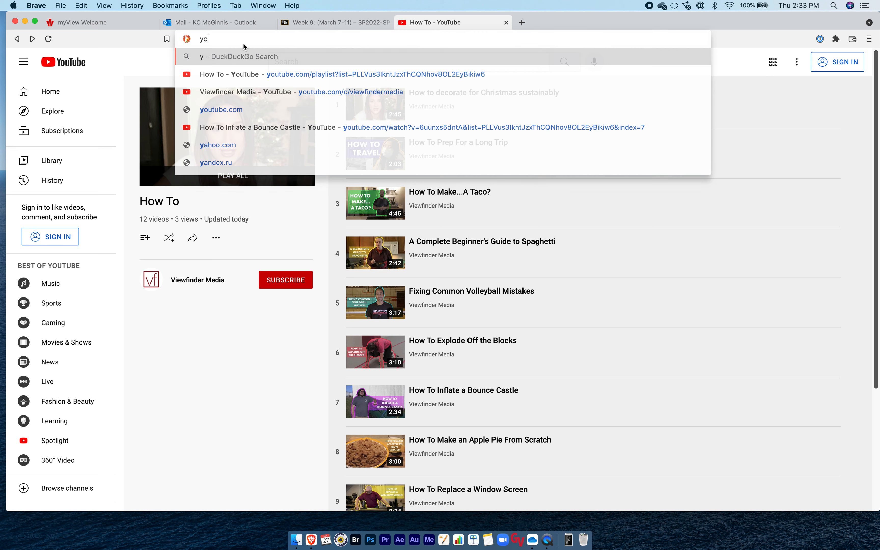
type("utube.com/")
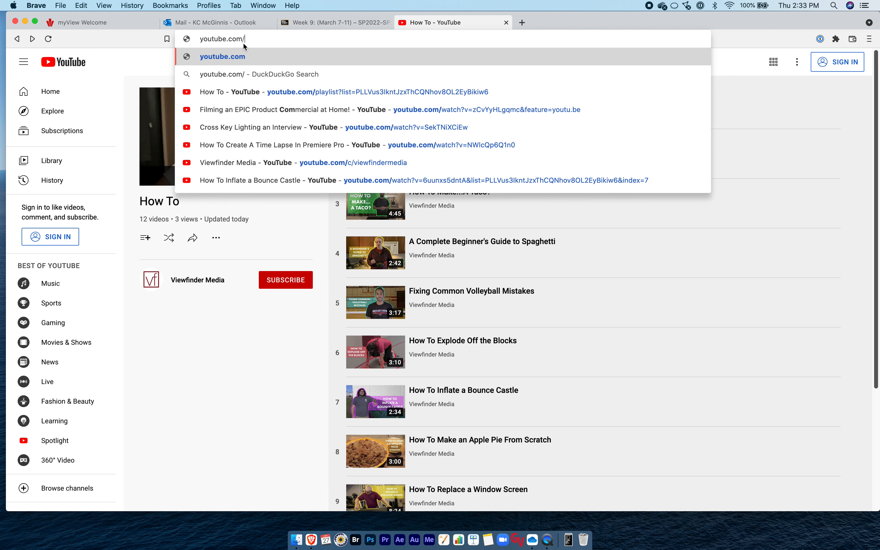
type("c/viewfindermedia")
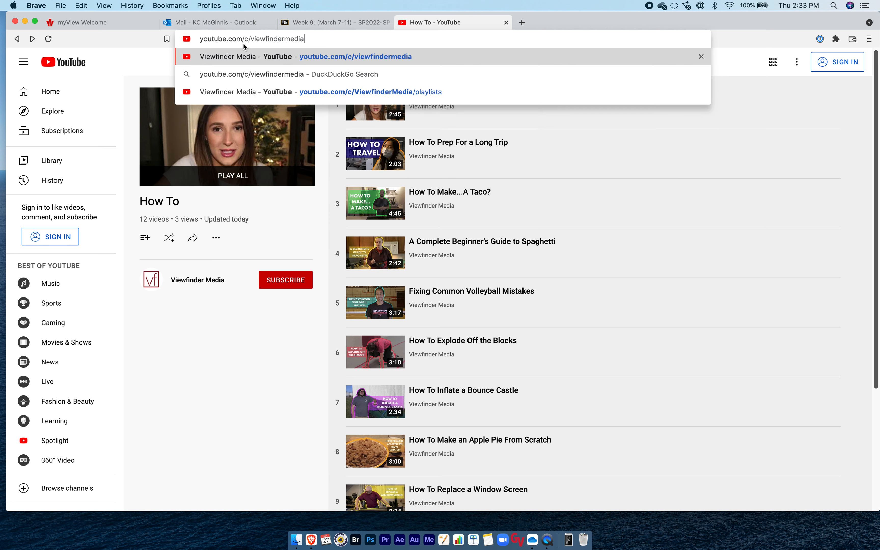
key("Return")
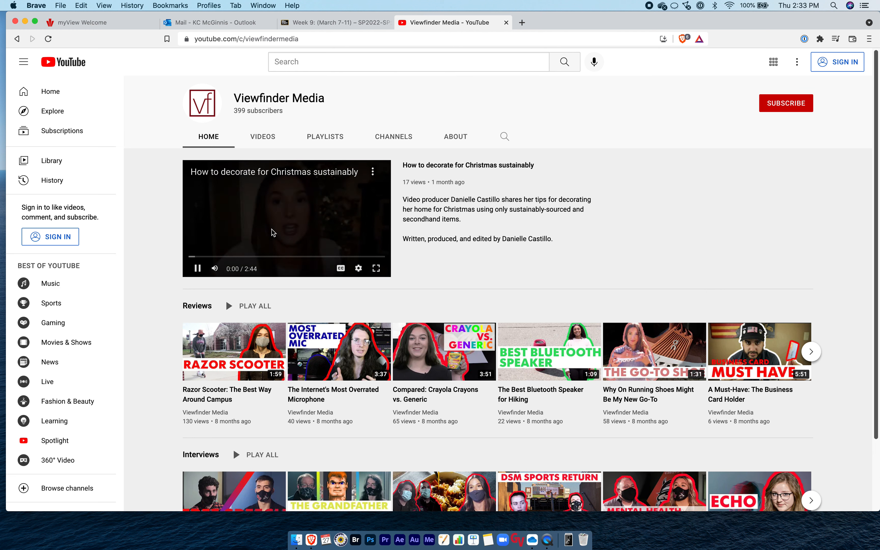
Step: Pause the Viewfinder Media channel's featured video and show the channel's created playlists
left_click(198, 269)
left_click(309, 138)
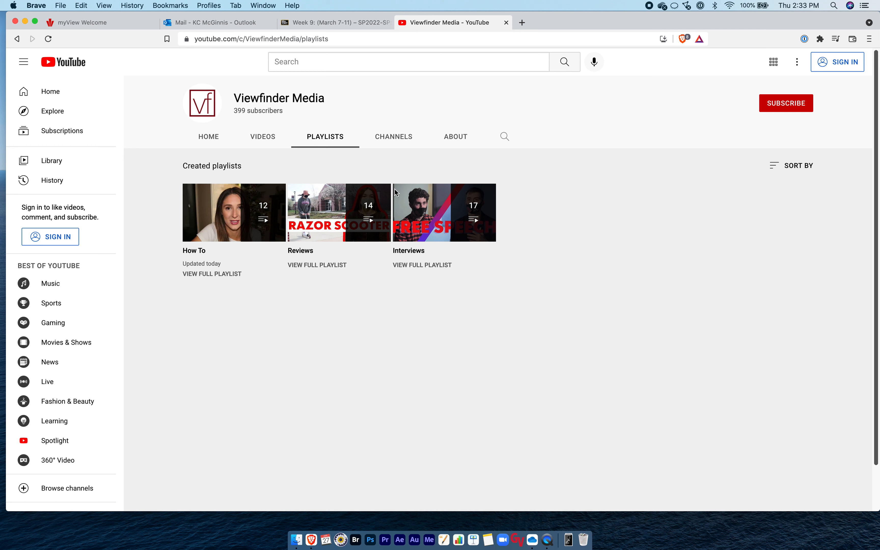
mouse_move(428, 219)
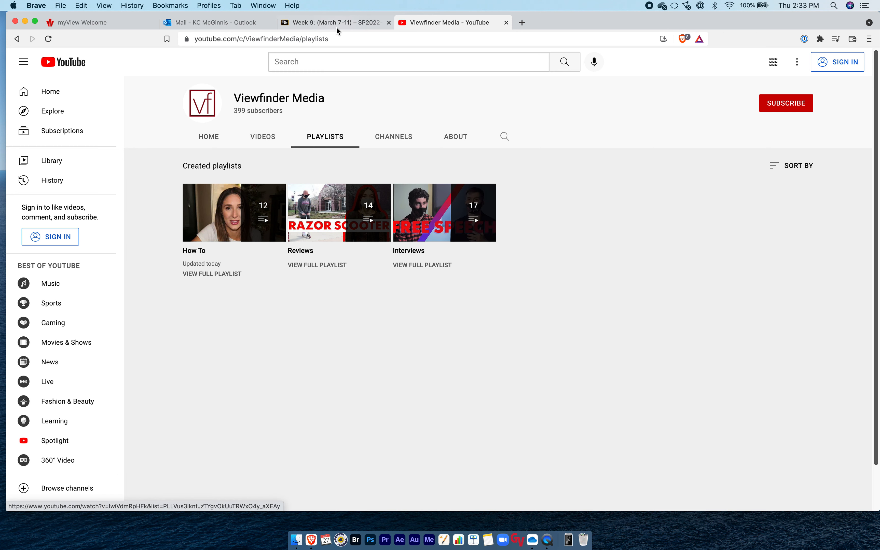
Step: Switch to the Week 9: (March 7-11) course page in Blackboard and review the Multi-Camera Interview: Filming assignment
left_click(327, 23)
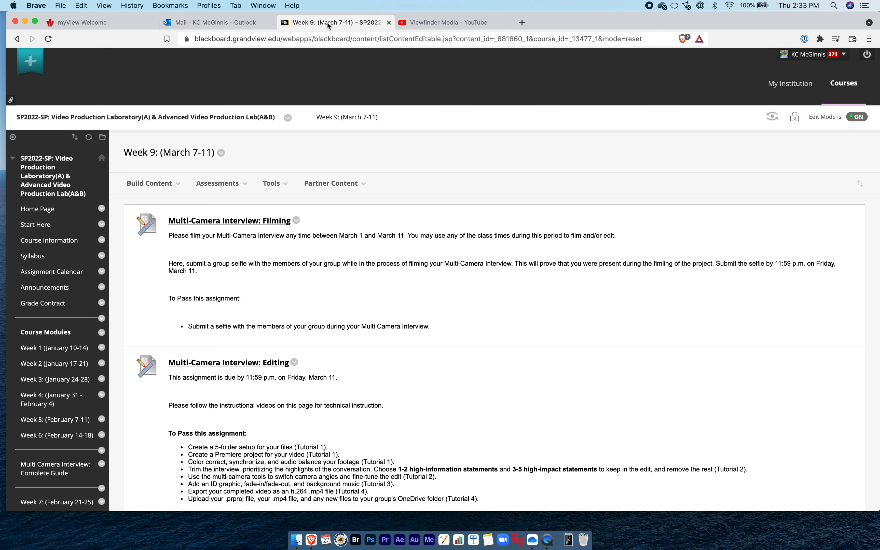
key("F2")
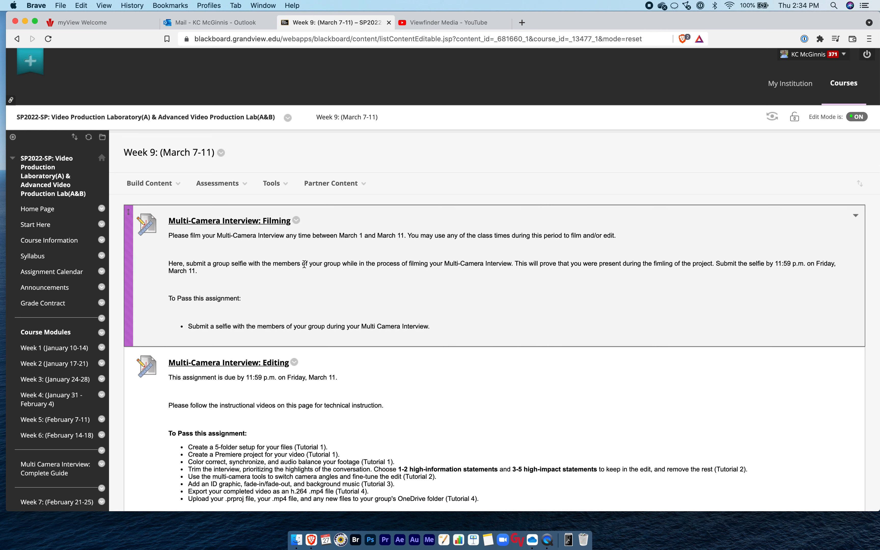
scroll(304, 264, "down", 3)
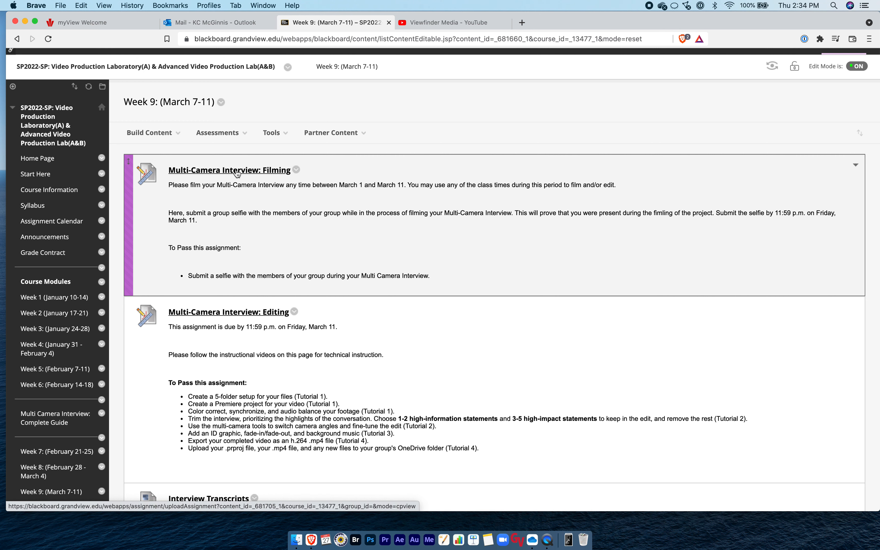
Step: Look over the Filming assignment's submission form, cancel it, and review the Multi-Camera Interview: Editing requirements on the Week 9 page
left_click(237, 173)
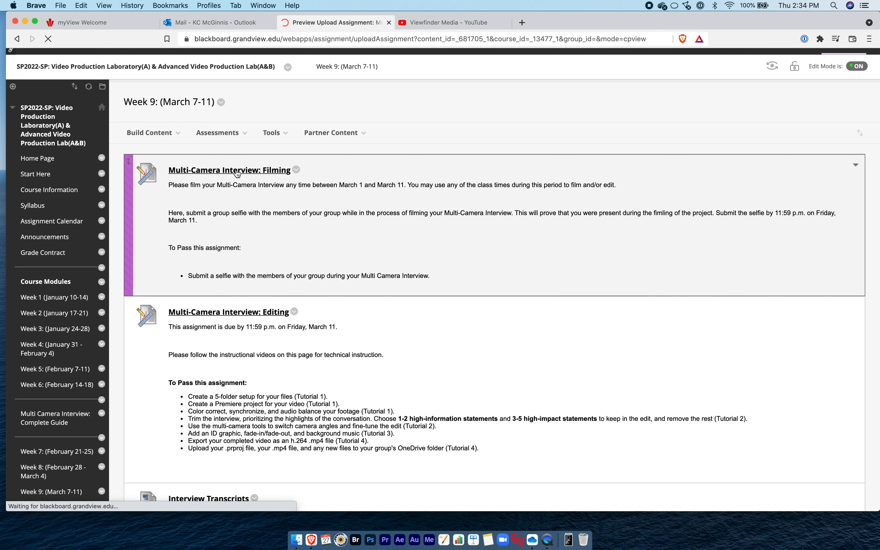
scroll(484, 259, "down", 5)
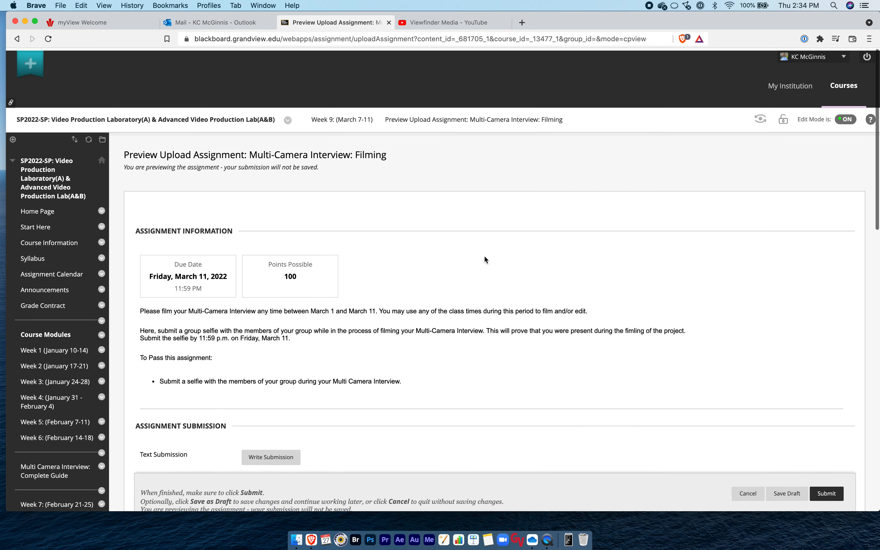
scroll(777, 307, "down", 6)
scroll(778, 309, "down", 5)
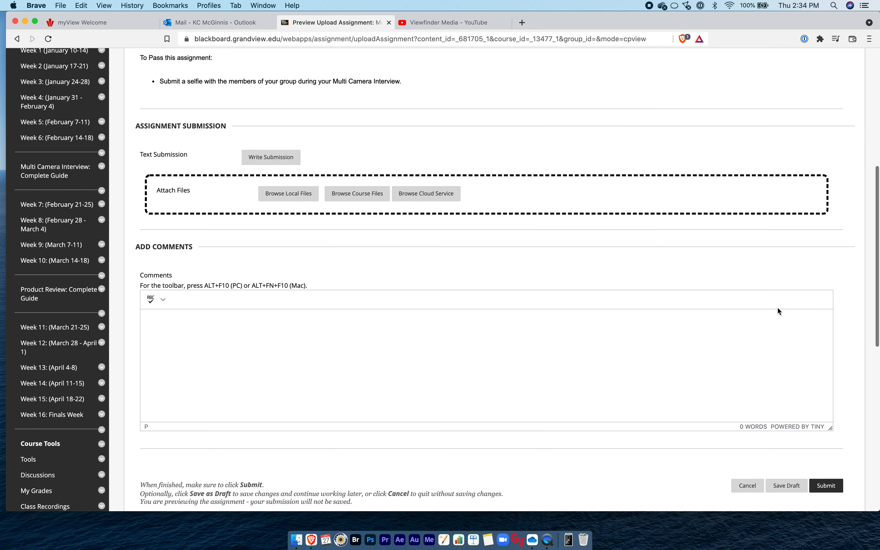
scroll(777, 308, "up", 12)
left_click(751, 491)
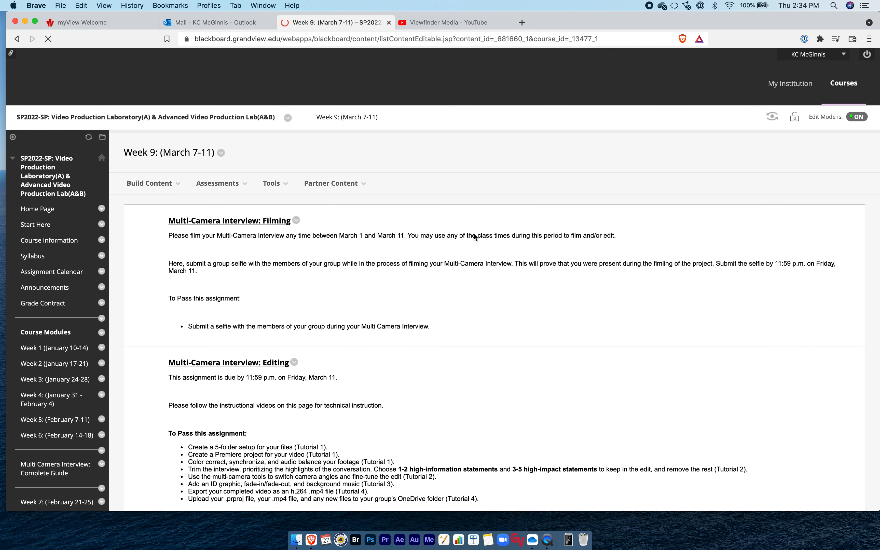
scroll(474, 234, "down", 2)
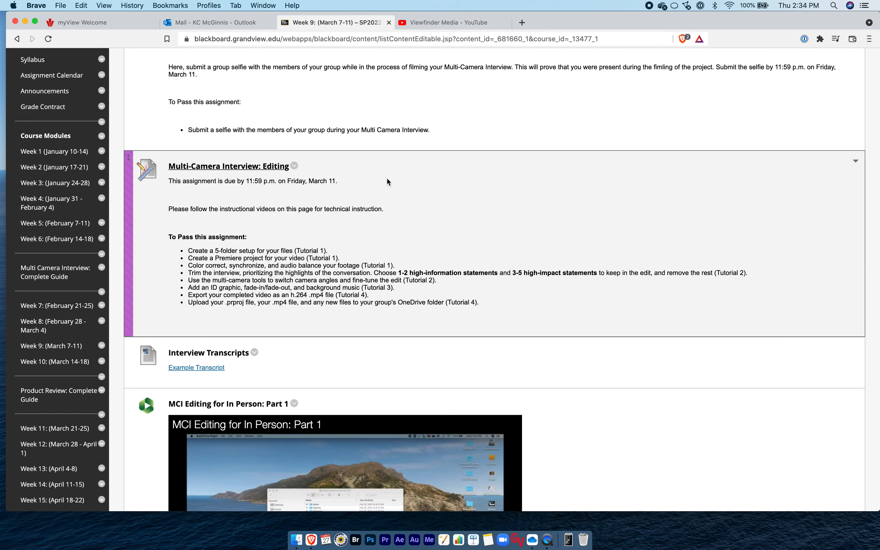
scroll(386, 181, "up", 1)
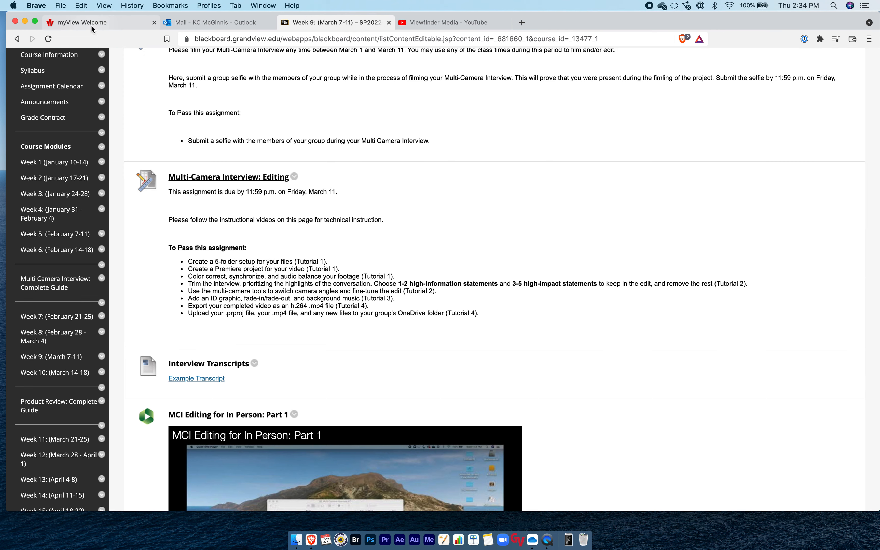
Step: Open OneDrive from the myView welcome page and go into the Video Production Lab KC folder
left_click(91, 29)
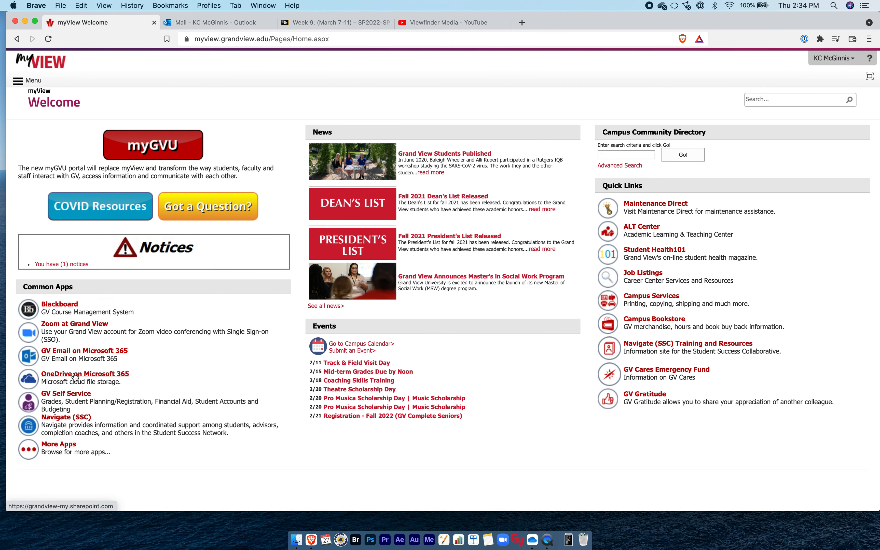
left_click(76, 374)
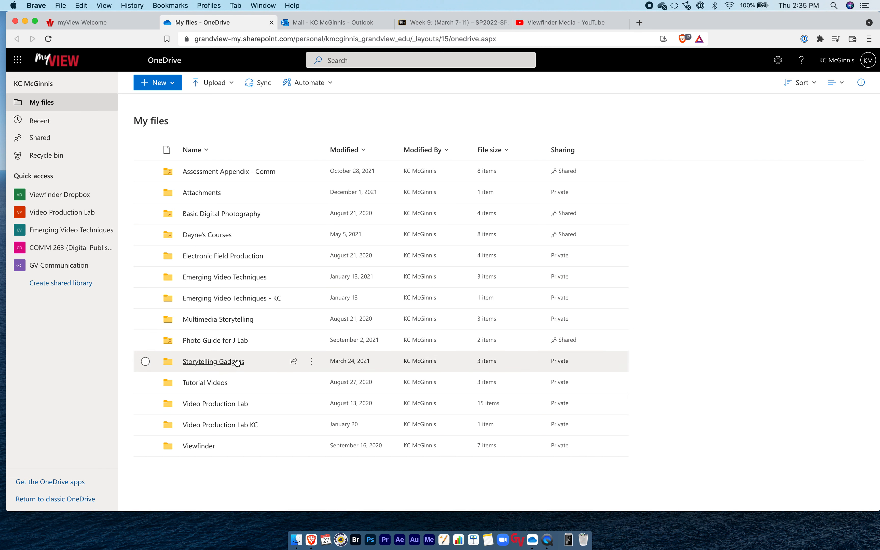
left_click(214, 425)
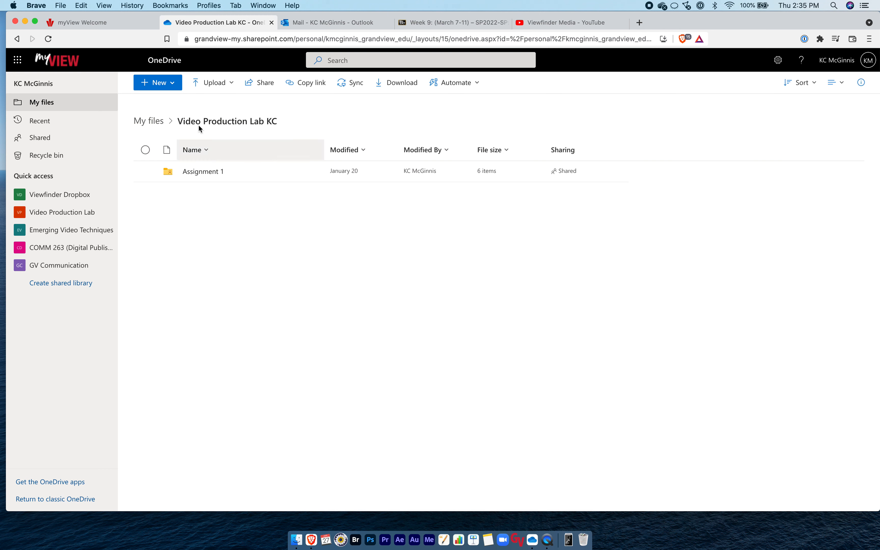
Step: Create a folder named Multi Camera Interview KC inside Video Production Lab KC and open it
left_click(165, 83)
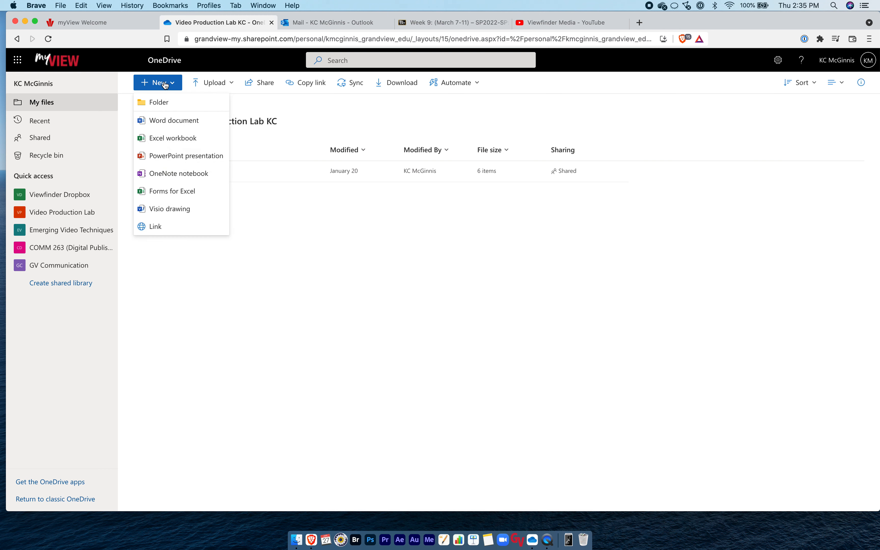
left_click(160, 103)
type("Multi ")
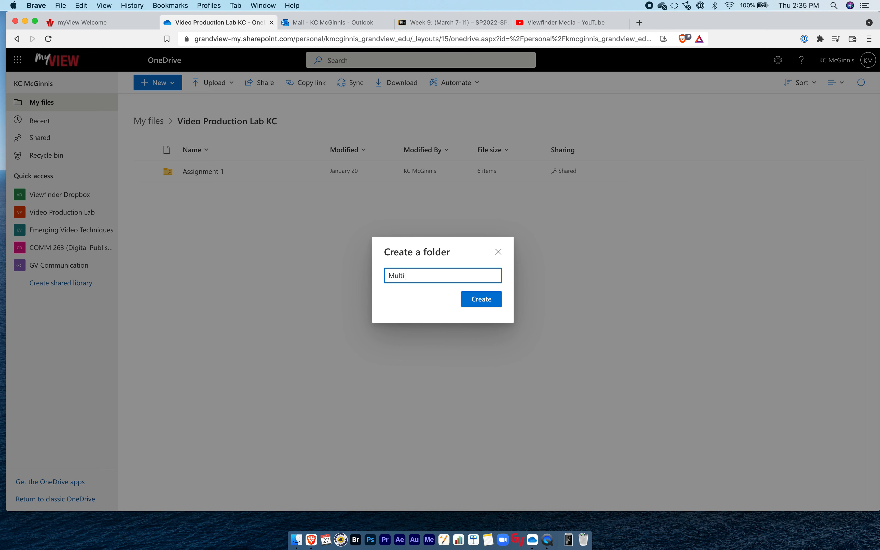
type("Camera Interview")
key("BackSpace")
key("BackSpace")
key("BackSpace")
key("BackSpace")
key("BackSpace")
key("BackSpace")
key("BackSpace")
type("terview KC")
left_click(473, 294)
left_click(231, 195)
Step: Bring the Finder window of the Multi Camera Interview folder over the OneDrive page, move it aside and clear its selection
left_click(297, 539)
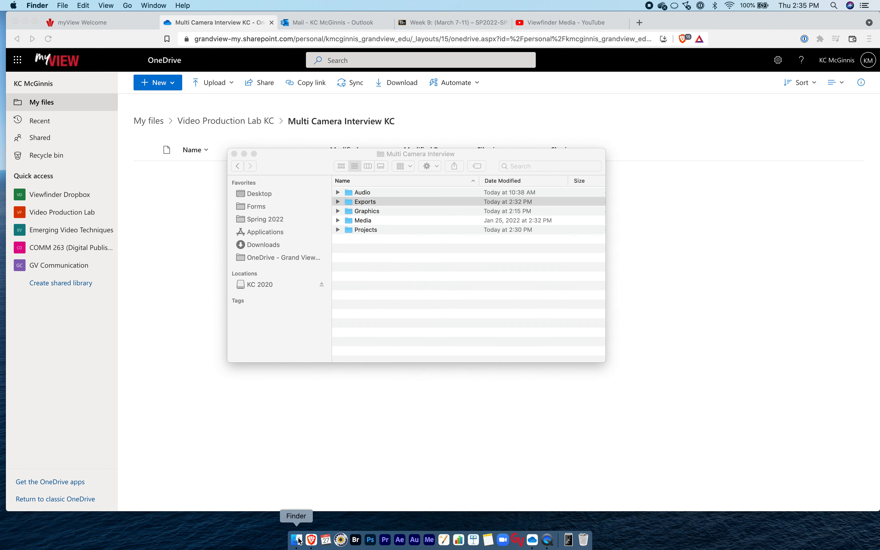
left_click_drag(312, 160, 508, 245)
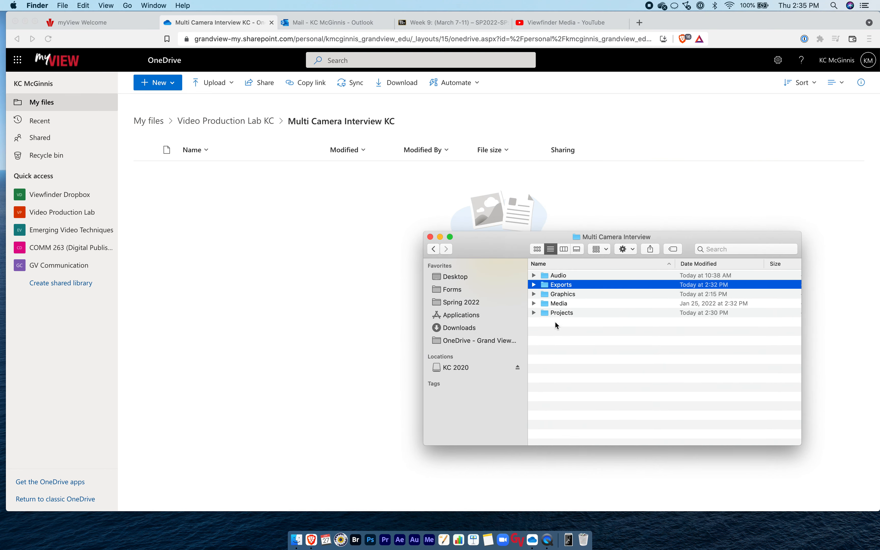
left_click(566, 345)
left_click(559, 279)
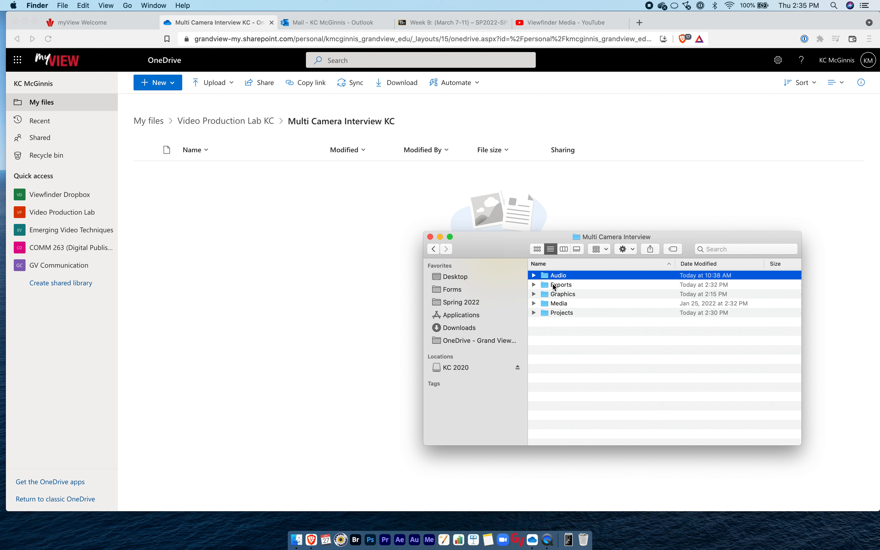
left_click(554, 287)
left_click(557, 294)
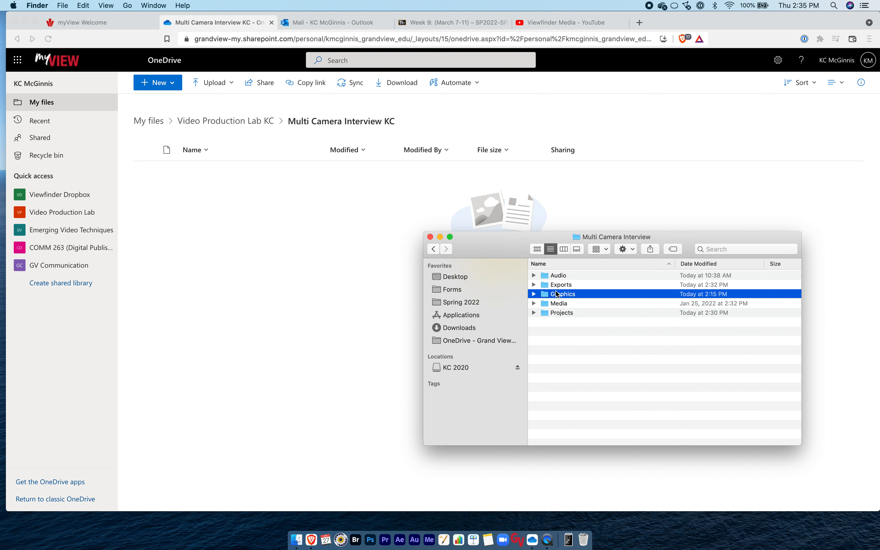
left_click(561, 314, "super")
left_click(576, 347)
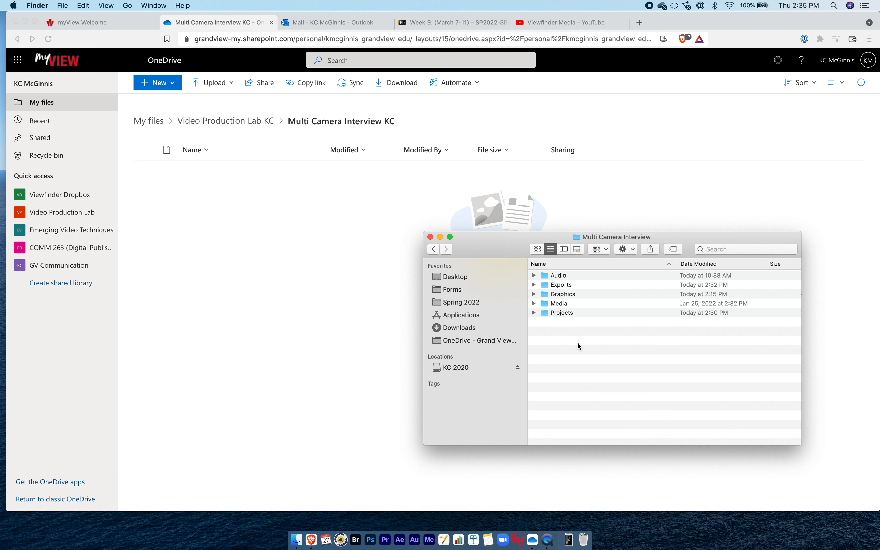
left_click(560, 304)
left_click(566, 334)
left_click(552, 305)
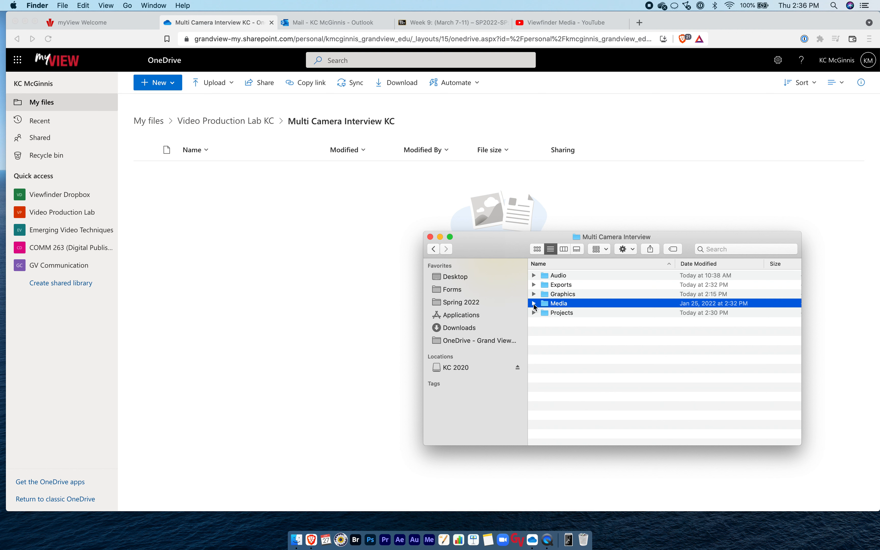
left_click(533, 305)
left_click(534, 304)
left_click(562, 324)
Step: Upload the Audio, Exports, Graphics and Projects folders, without Media, from Finder into OneDrive's Multi Camera Interview KC folder
left_click(551, 276)
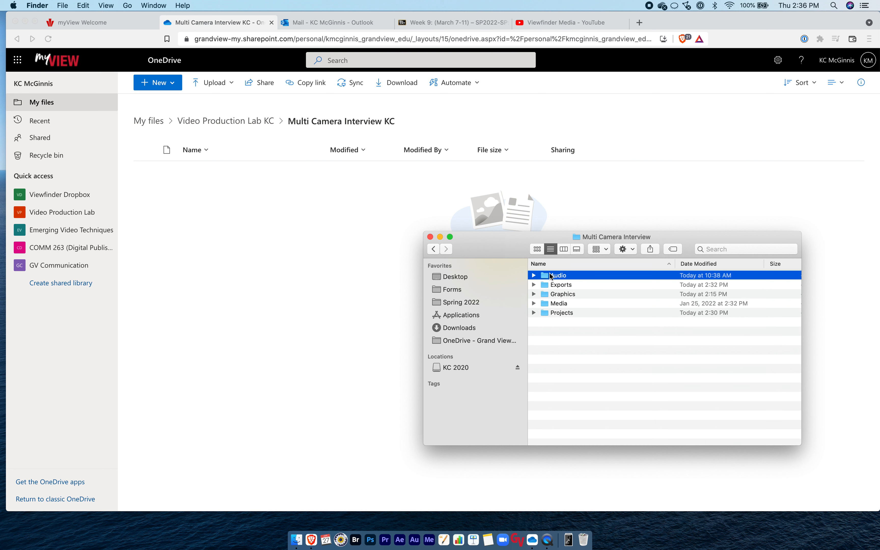
left_click(551, 282, "shift")
left_click(556, 293, "shift")
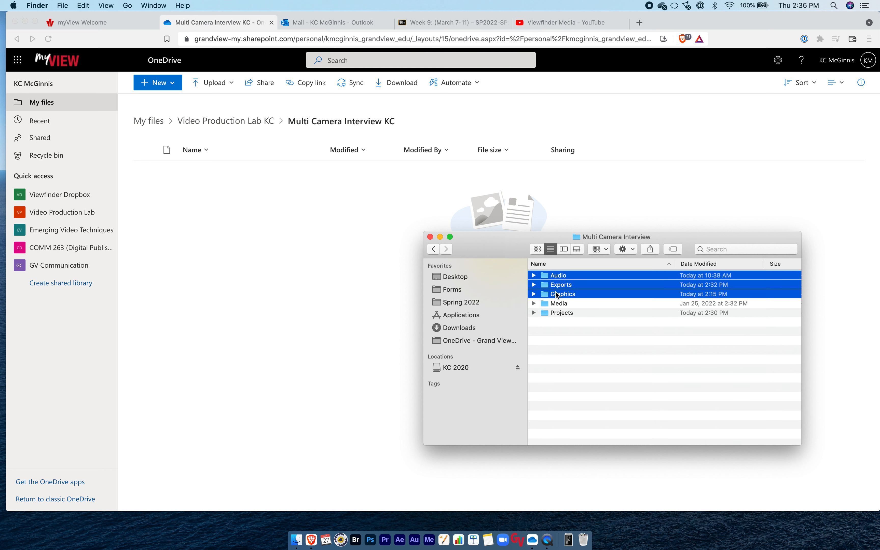
left_click(554, 313, "super")
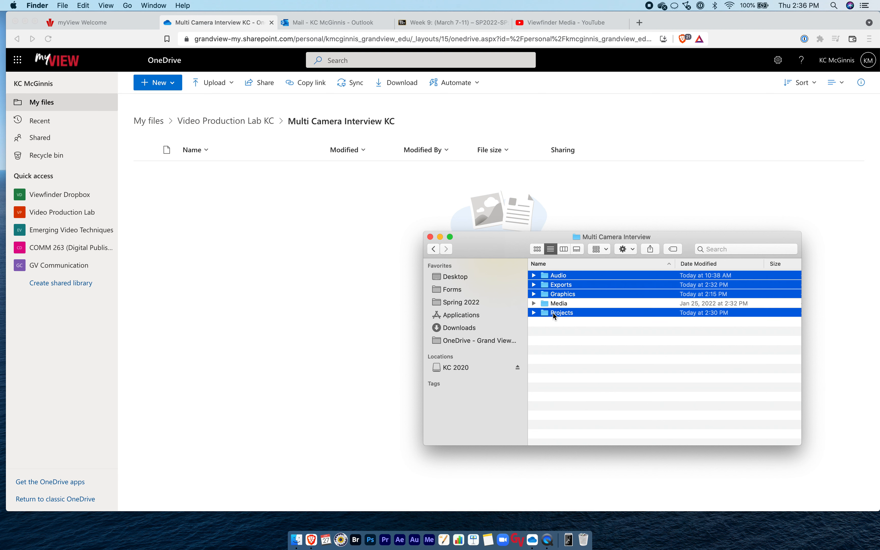
left_click_drag(553, 313, 325, 251)
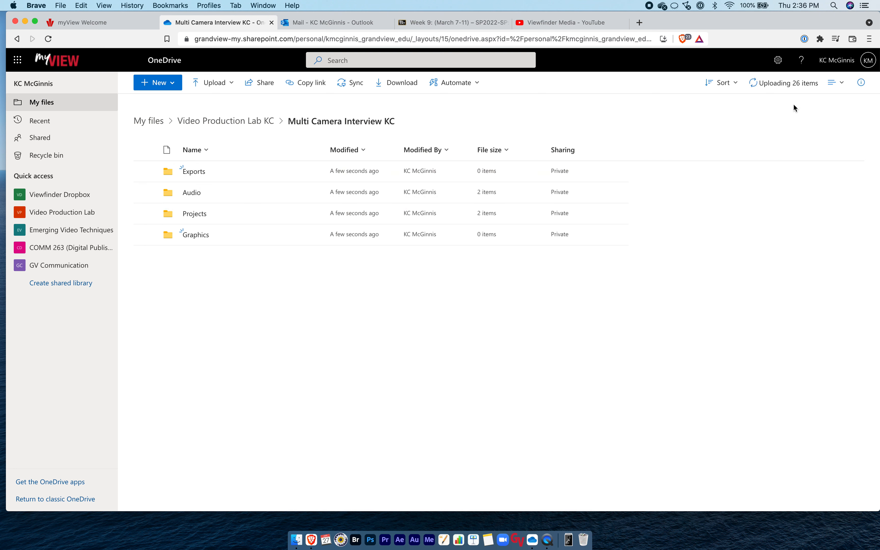
Step: Check the upload progress, and copy a sharing link for the Multi Camera Interview KC folder from within Video Production Lab KC
left_click(784, 82)
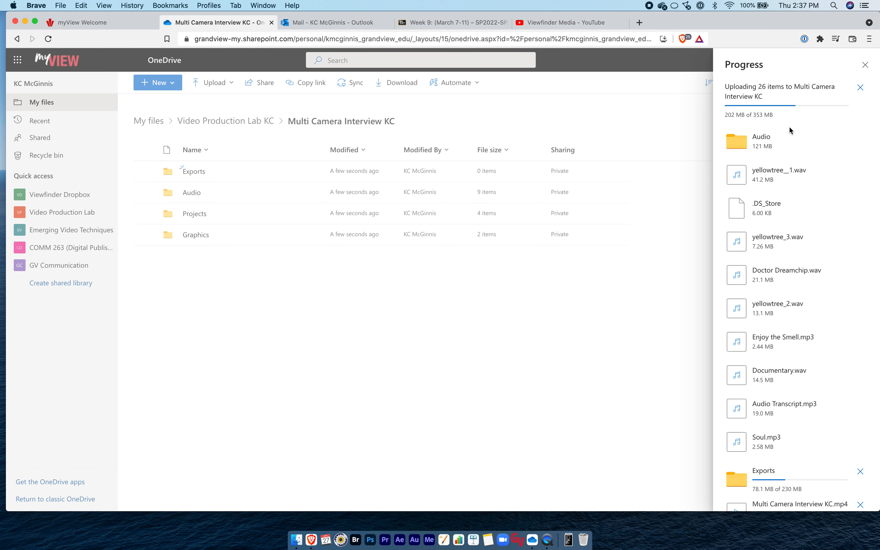
left_click(558, 321)
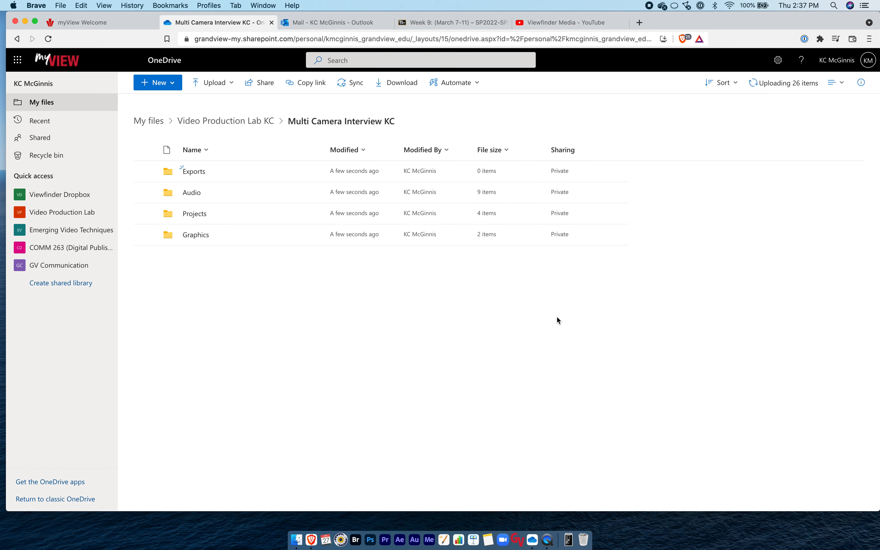
left_click(230, 127)
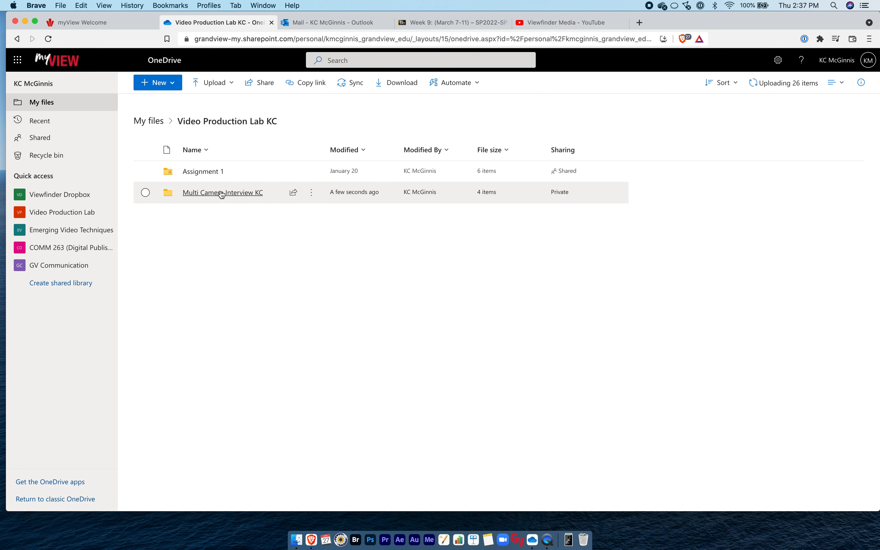
left_click(293, 193)
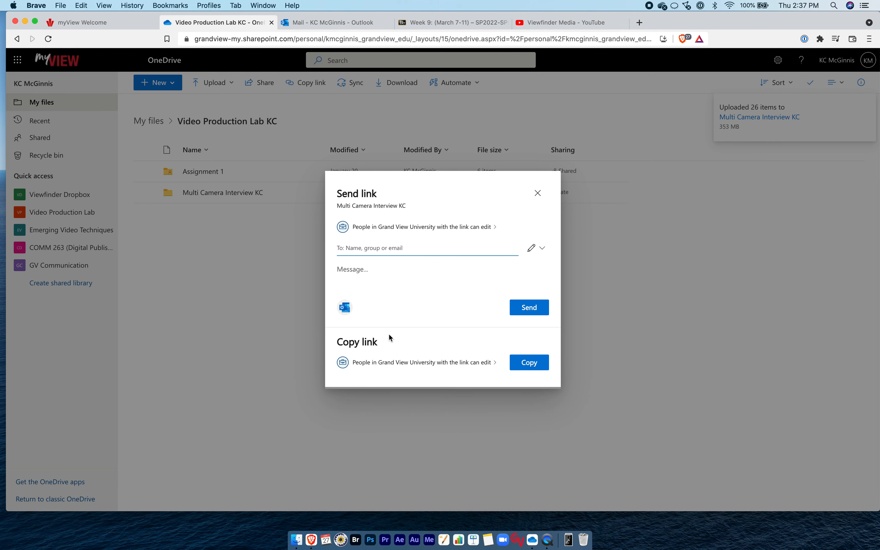
left_click(530, 364)
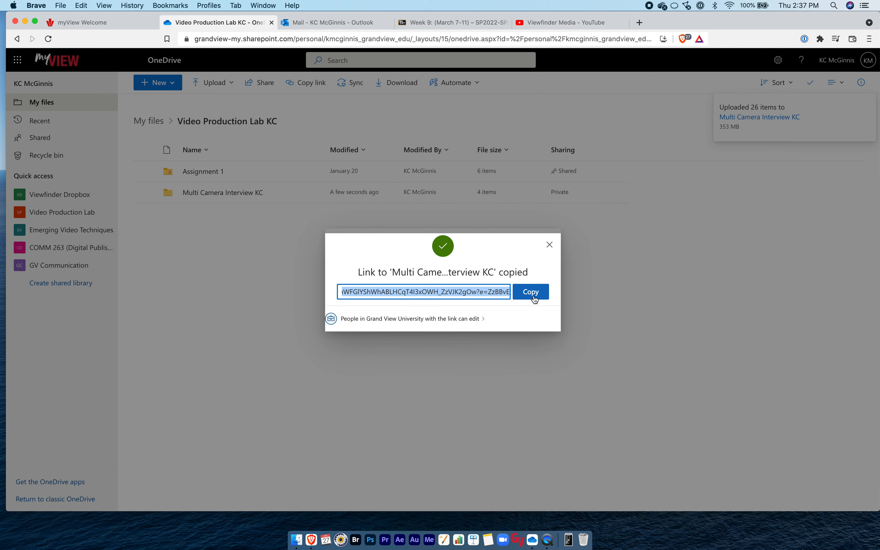
Step: Open the Multi-Camera Interview: Editing assignment in the Blackboard Week 9 page and paste the OneDrive folder link into its submission comments
left_click(431, 26)
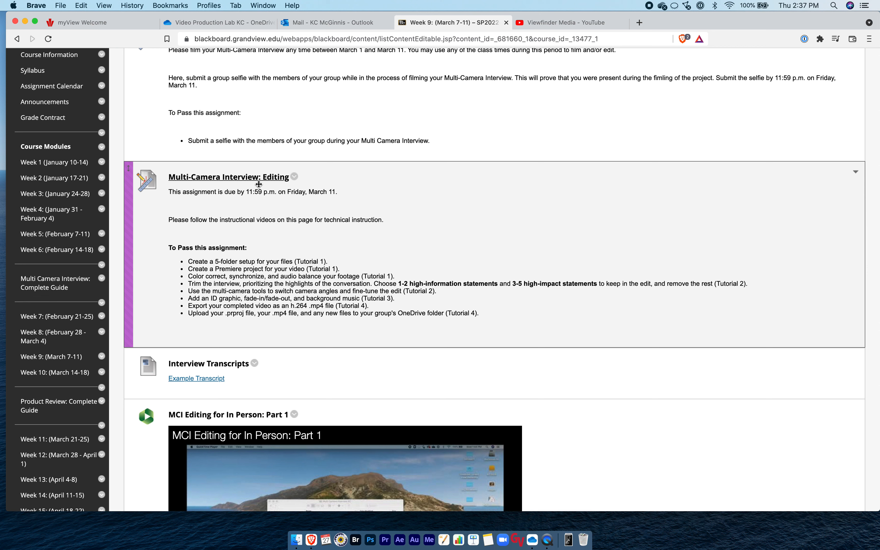
left_click(240, 178)
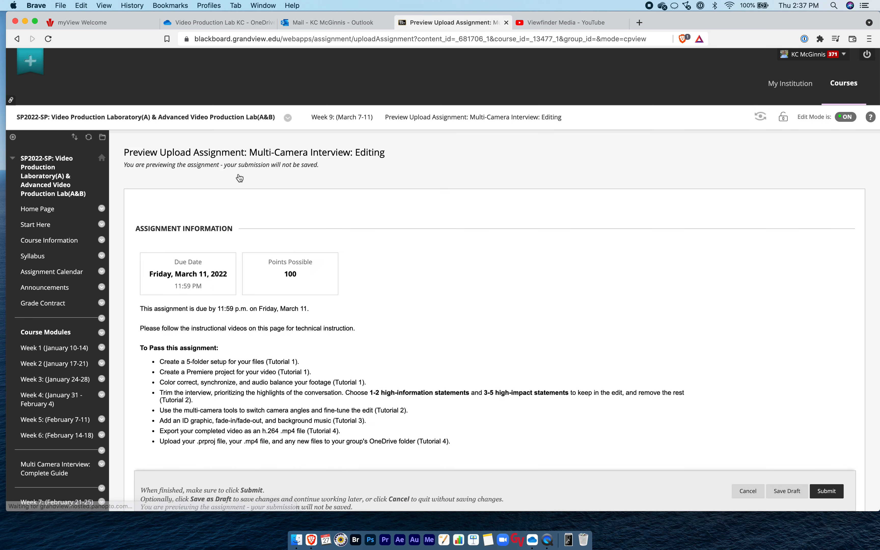
scroll(450, 281, "down", 8)
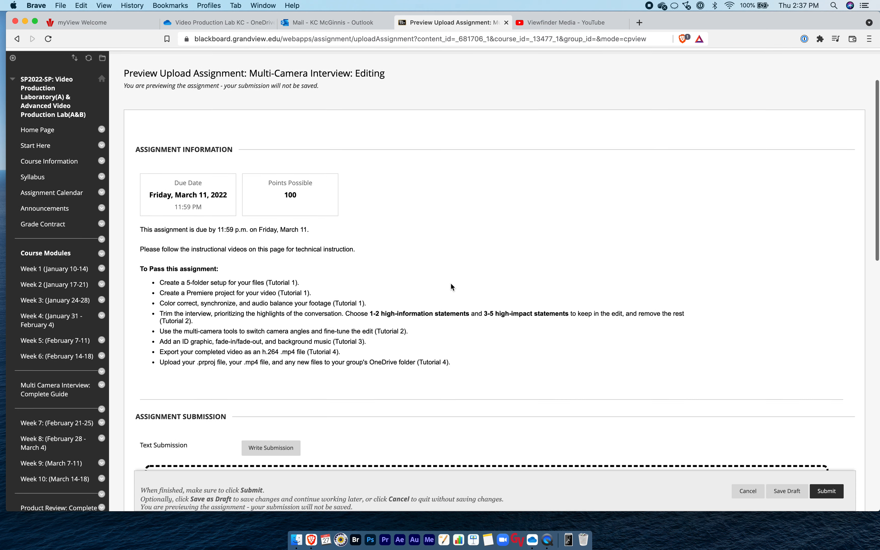
scroll(450, 287, "down", 3)
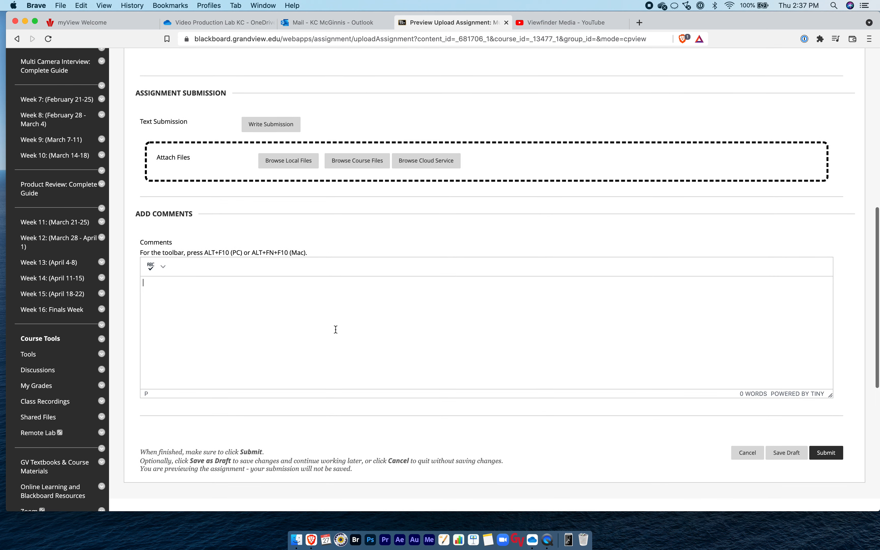
left_click(210, 304)
key("super+v")
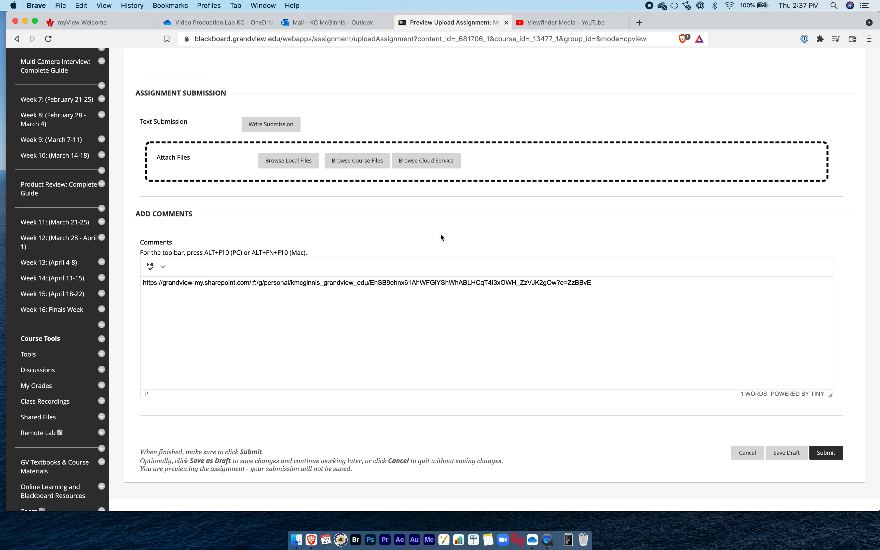
Step: Return to OneDrive, dismiss the copied-link dialog and inspect the Exports and Projects folders inside Multi Camera Interview KC
left_click(209, 25)
left_click(550, 246)
left_click(259, 192)
left_click(197, 196)
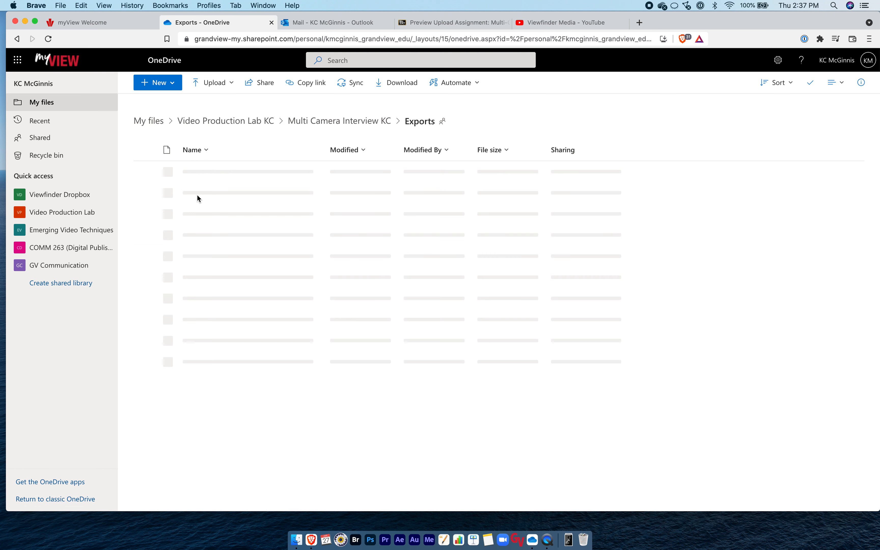
left_click(370, 121)
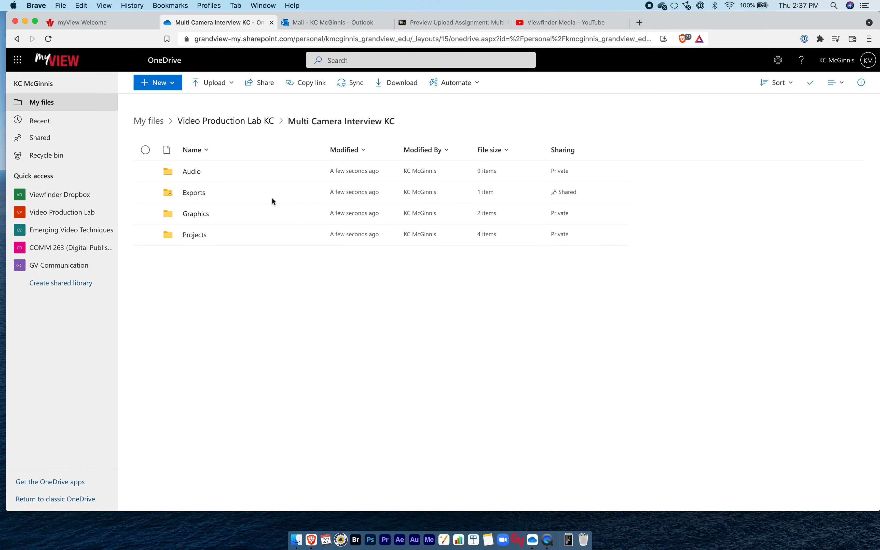
left_click(196, 234)
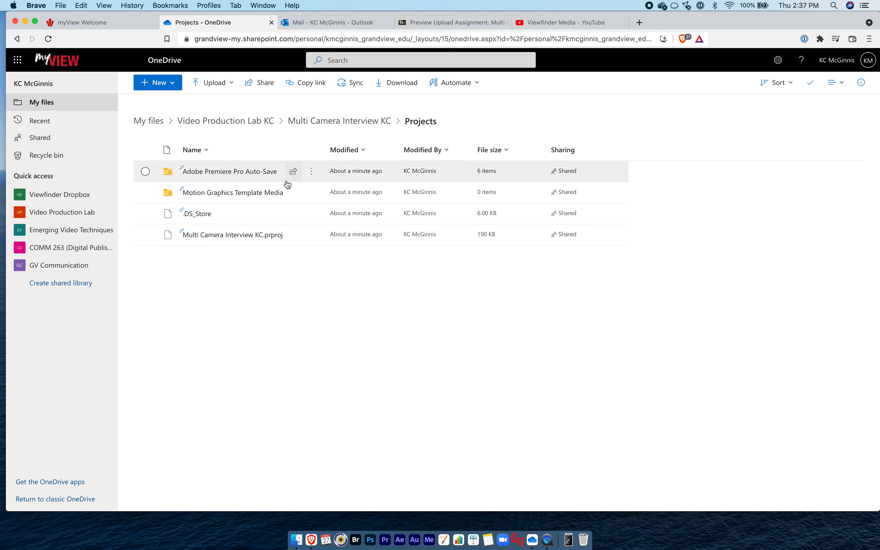
left_click(340, 124)
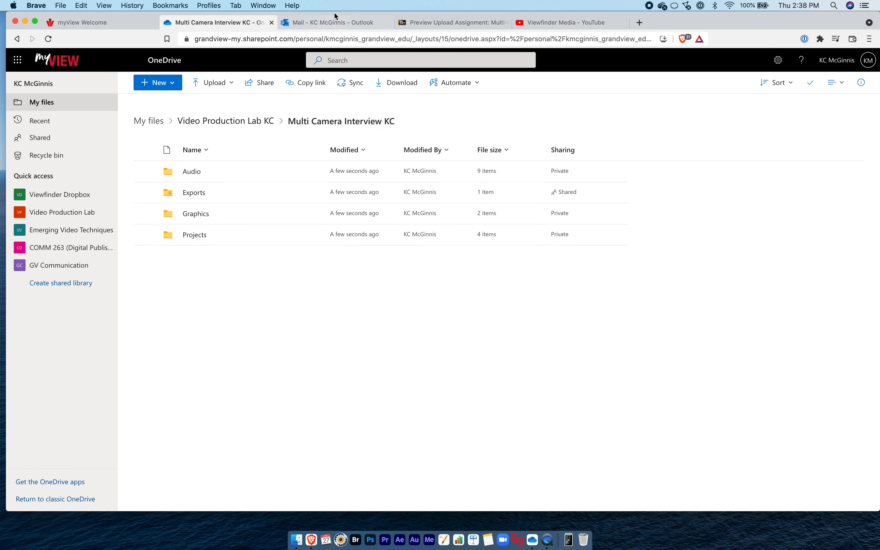
Step: Return to the Blackboard submission form, review its attachment and comment sections, and cancel the preview submission
left_click(441, 22)
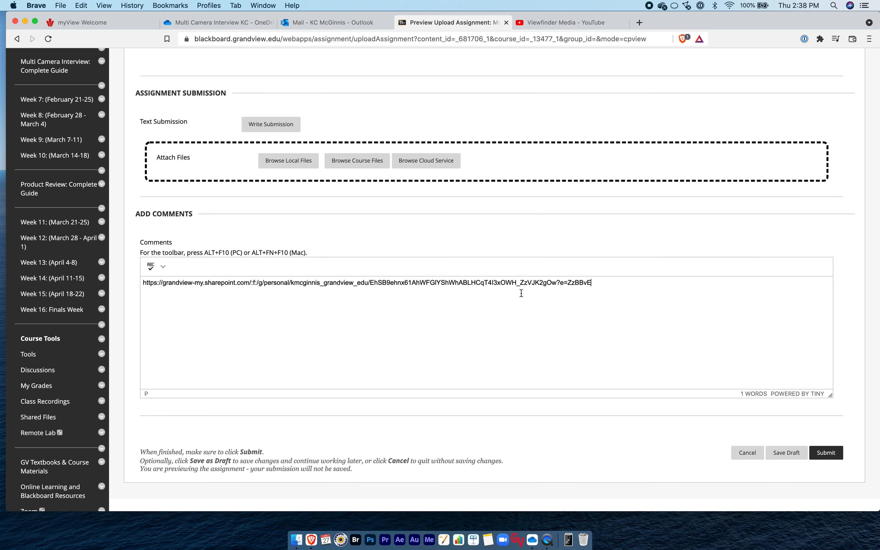
scroll(509, 205, "up", 2)
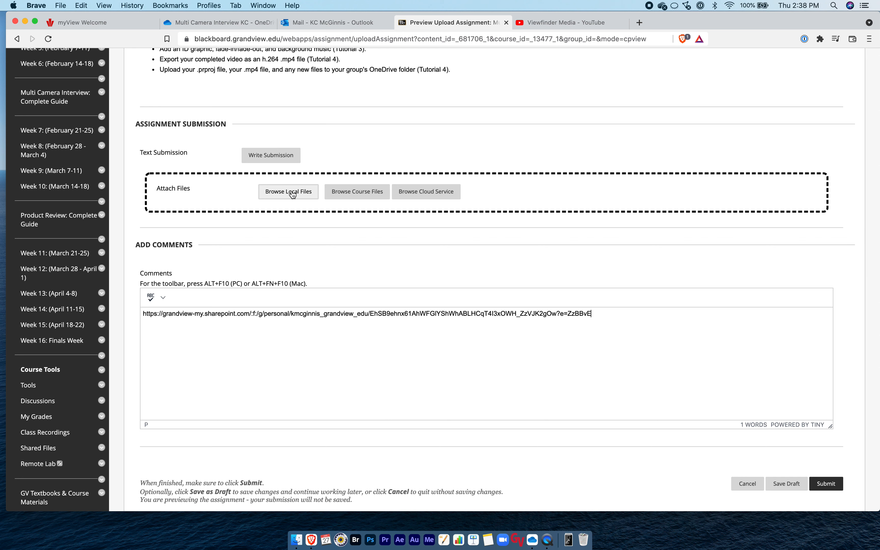
scroll(360, 280, "up", 2)
scroll(360, 280, "down", 4)
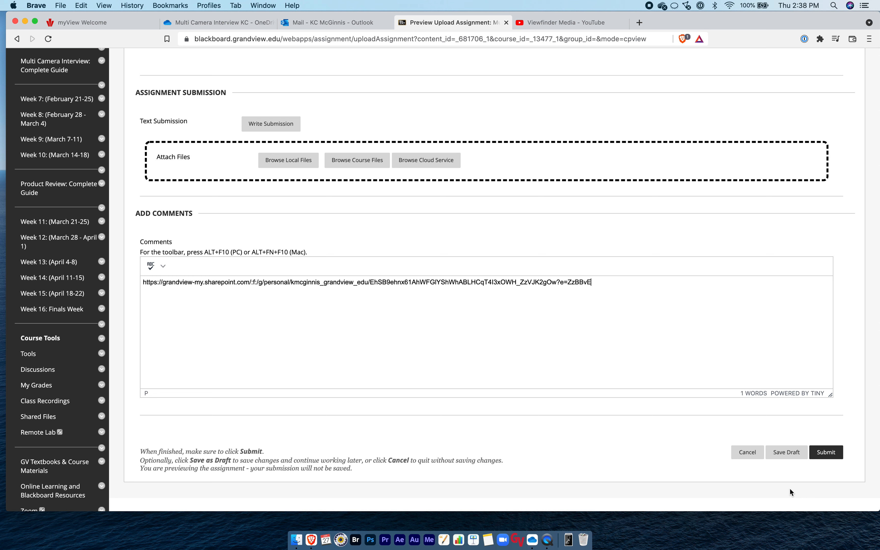
left_click(742, 453)
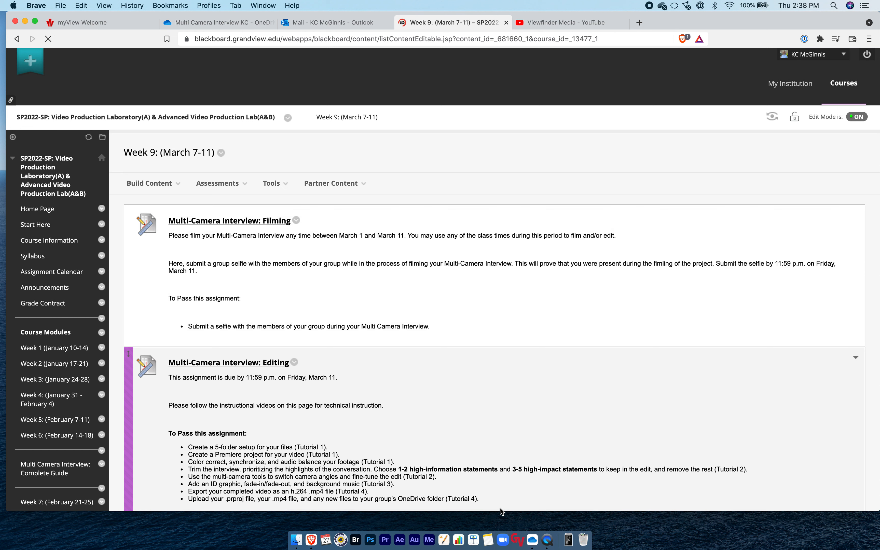